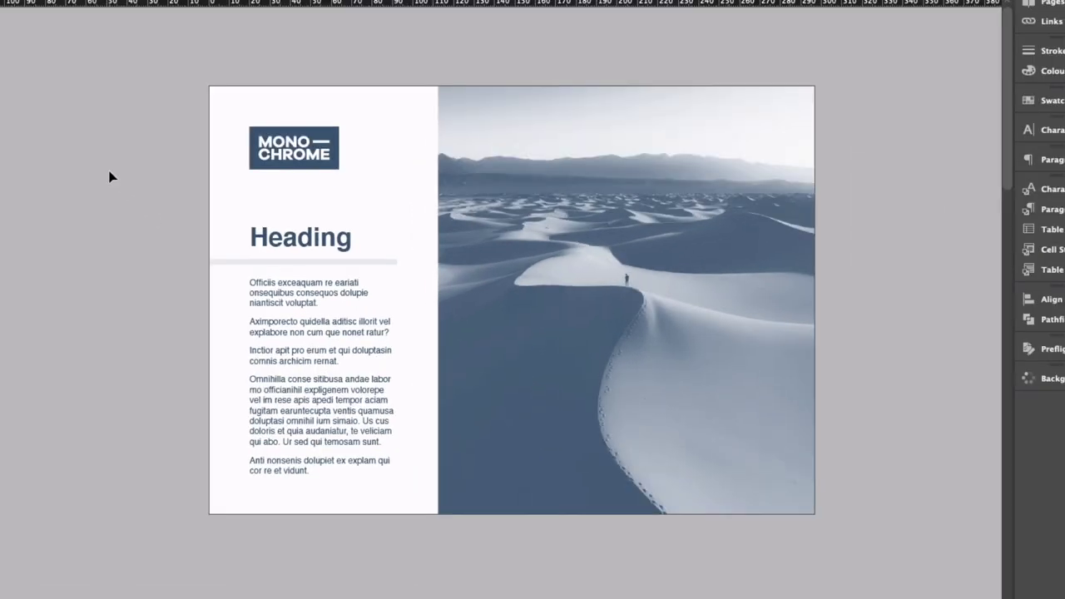
Step: Review the finished blue Monochrome and Duotone example pages, selecting the desert photo on the blue page
scroll(160, 216, down, 3)
scroll(111, 177, down, 5)
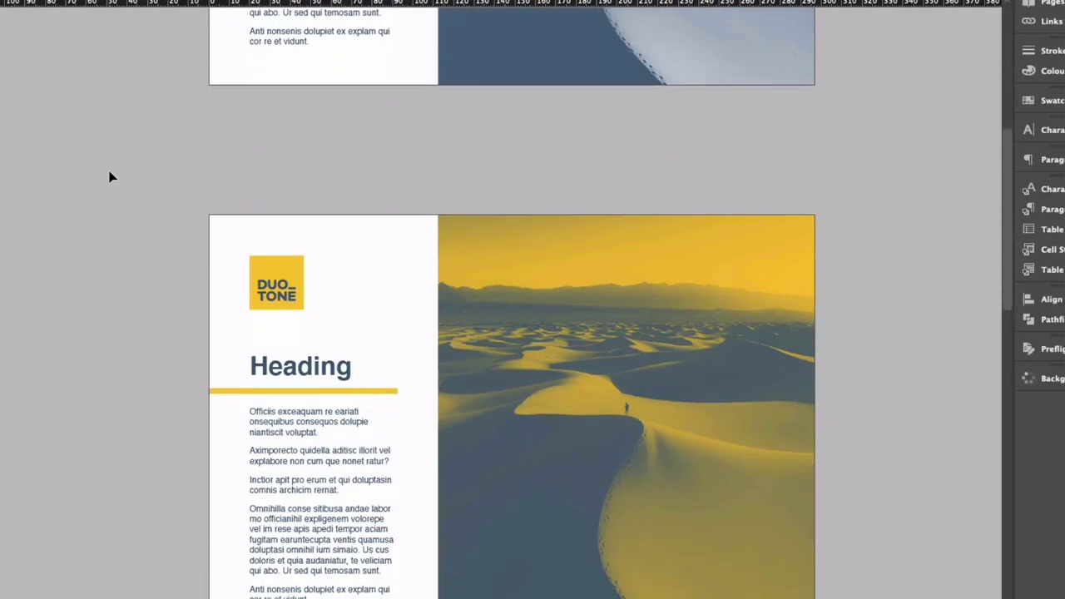
scroll(111, 176, up, 5)
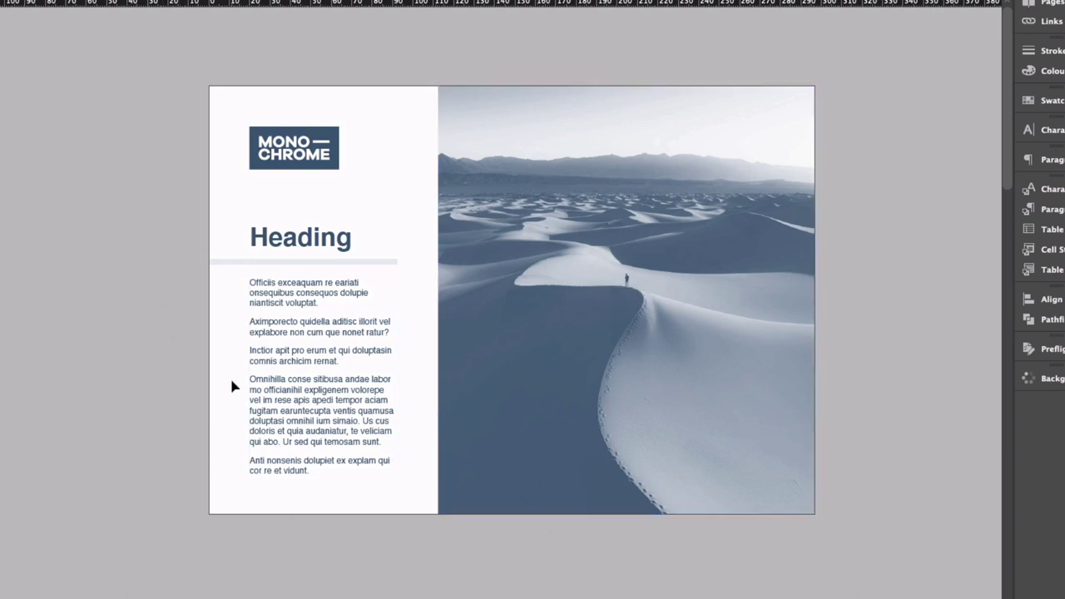
click(520, 384)
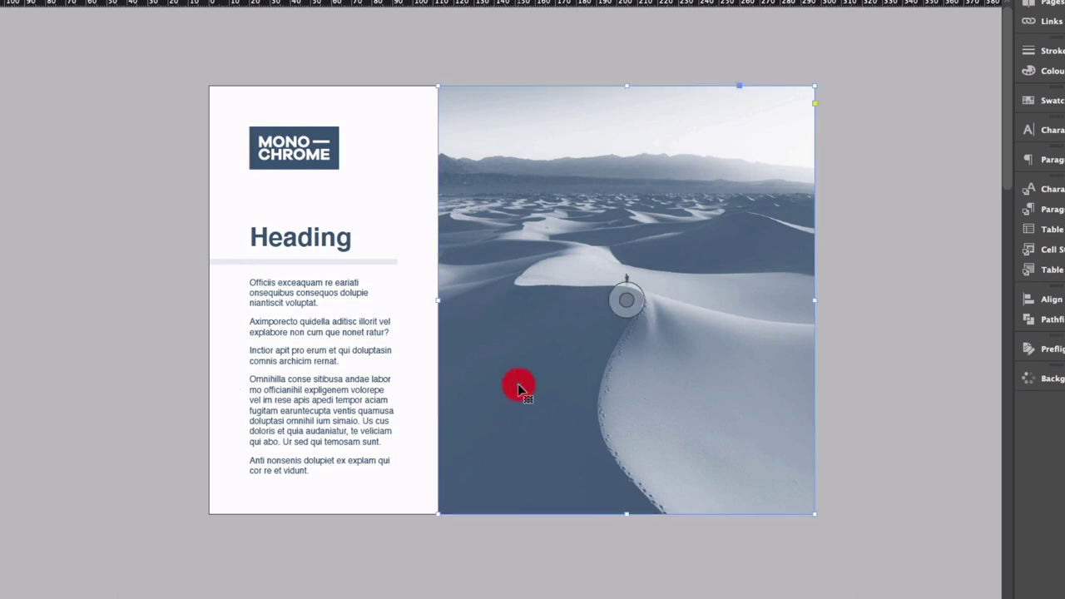
scroll(126, 367, down, 10)
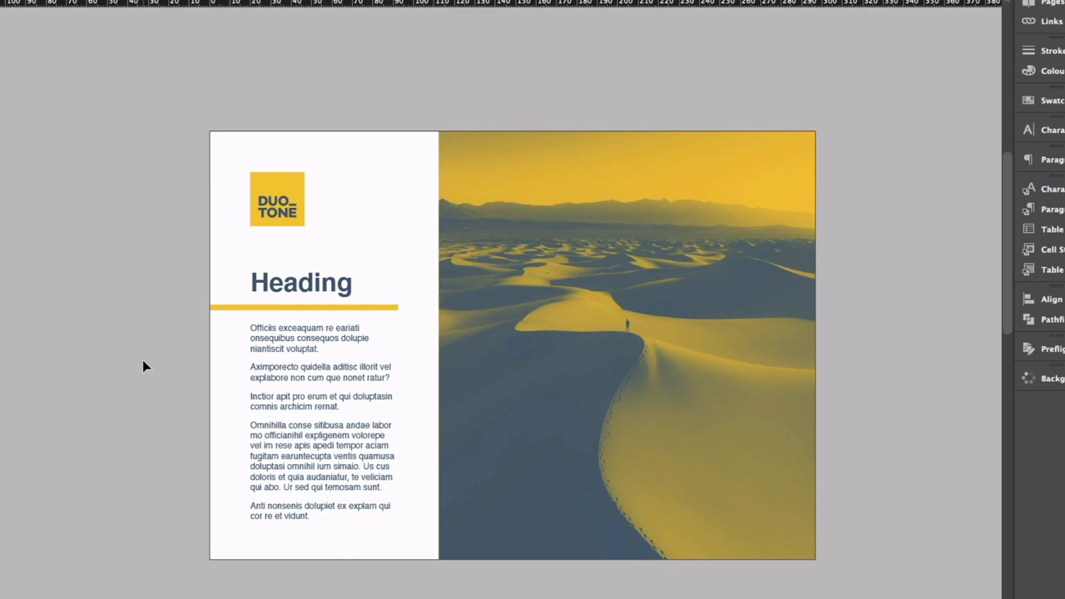
Step: Scroll to the original black Monochrome page with the natural-colour desert photo
scroll(142, 360, down, 10)
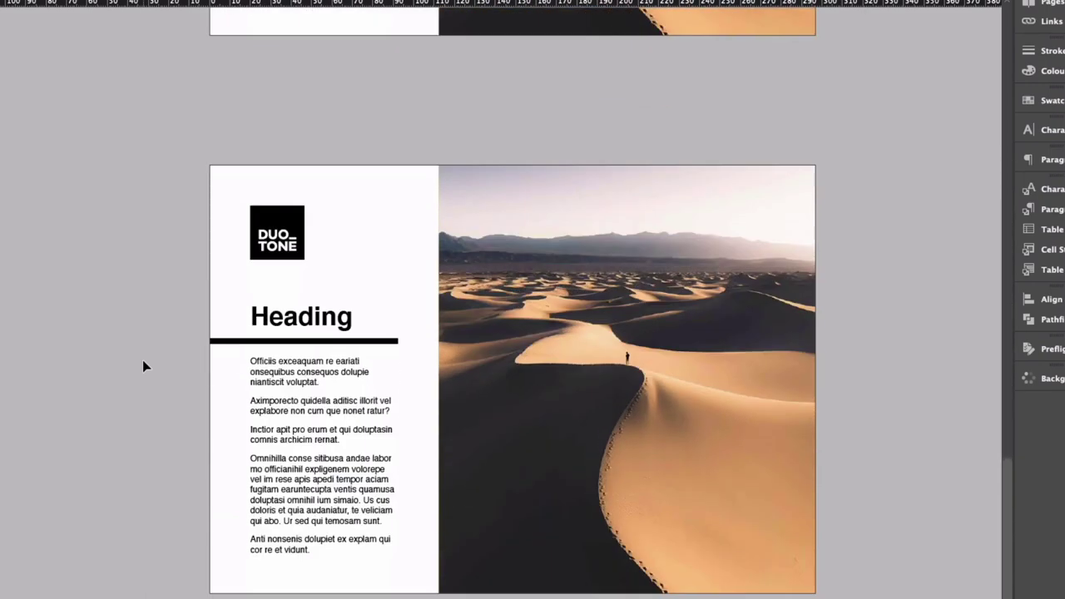
scroll(142, 360, up, 10)
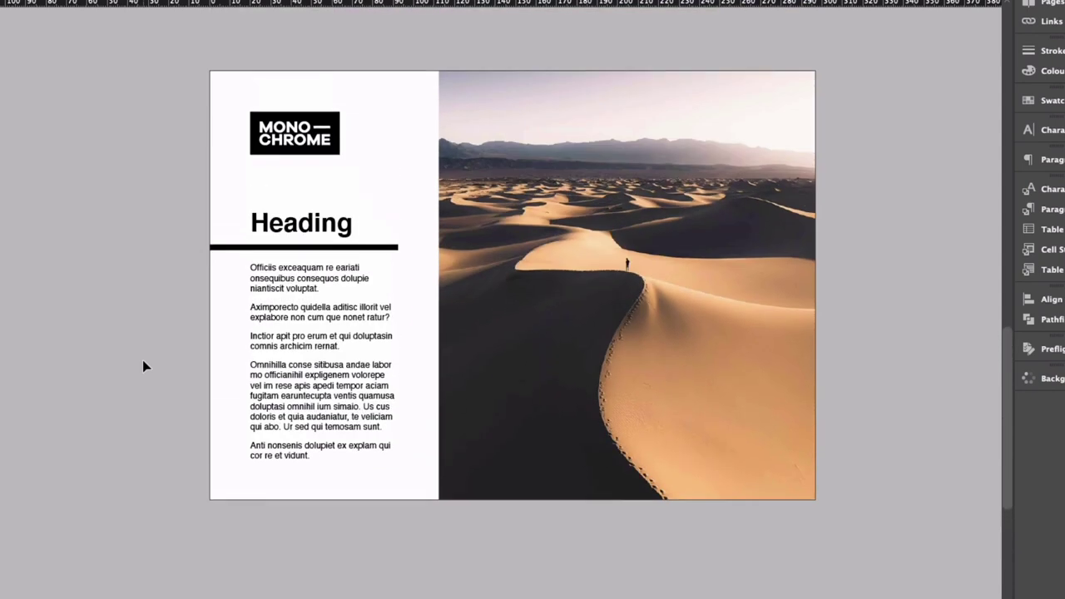
scroll(142, 361, up, 2)
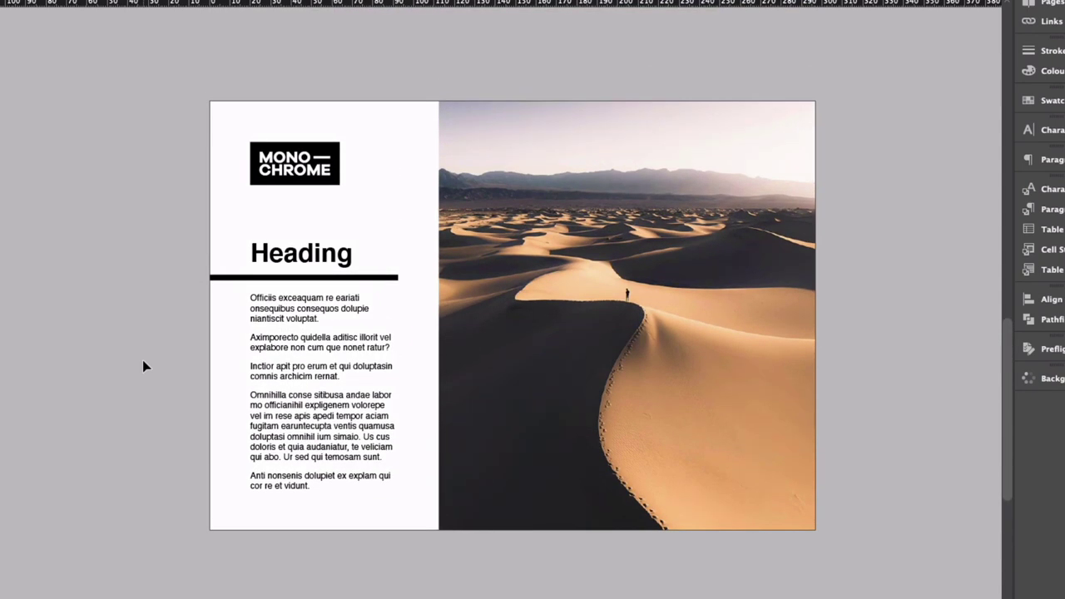
scroll(143, 361, down, 10)
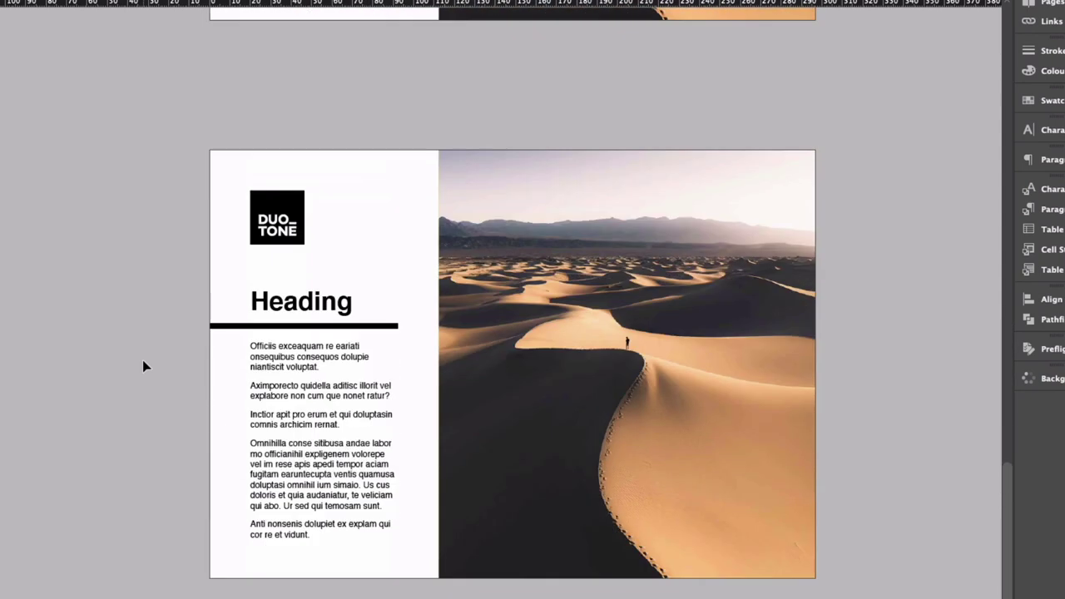
scroll(144, 362, up, 2)
scroll(142, 366, up, 9)
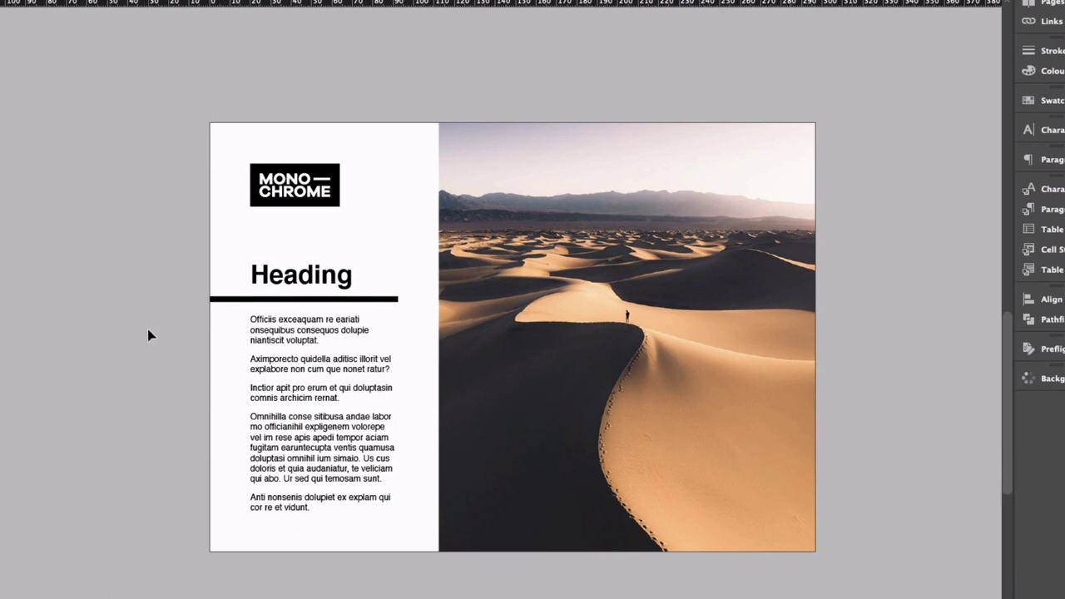
Step: Fill the MONO—CHROME logo box with the r63g93b119 swatch instead of black
click(252, 204)
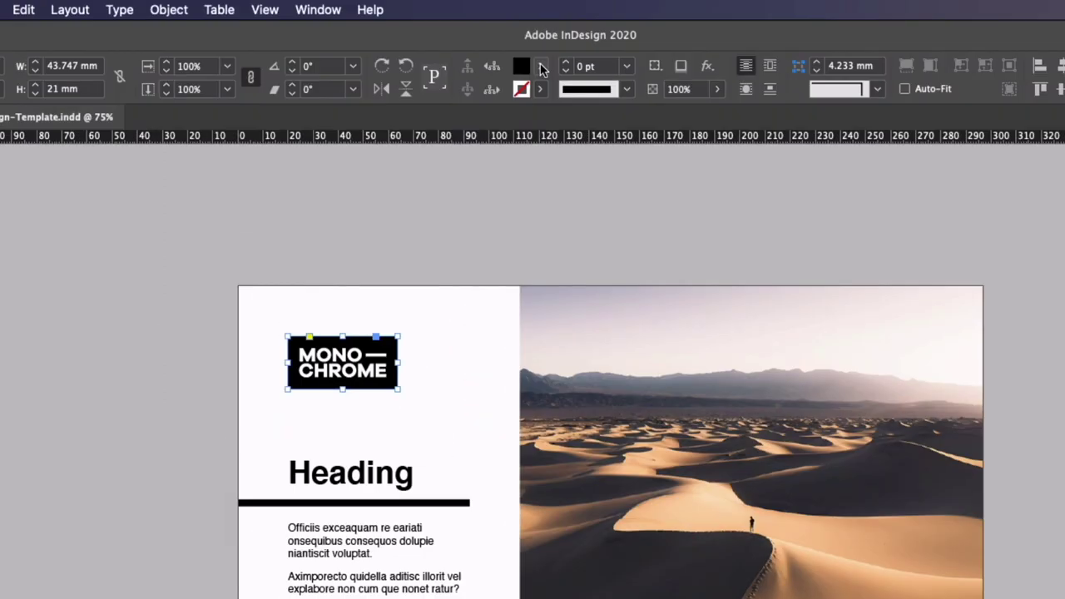
click(541, 66)
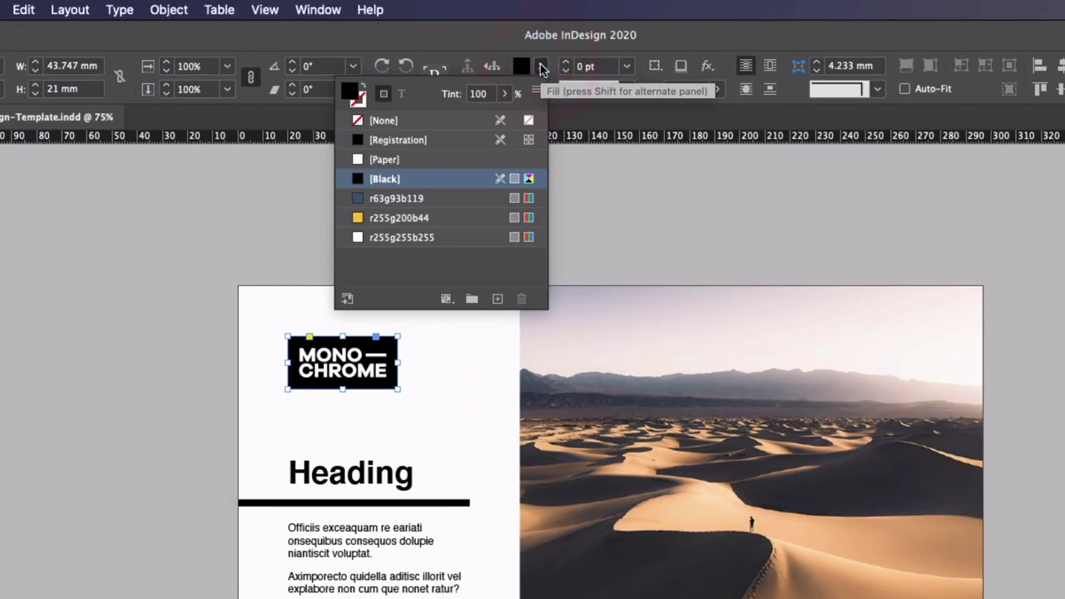
click(438, 199)
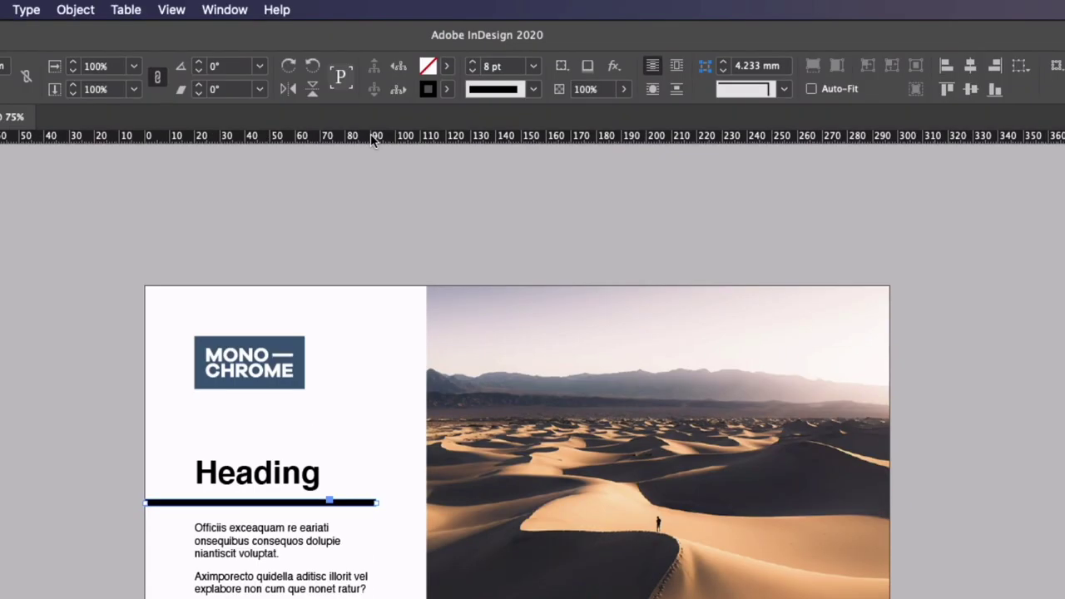
Step: Stroke the rule under the Heading with the r63g93b119 swatch at a 20% tint
click(447, 89)
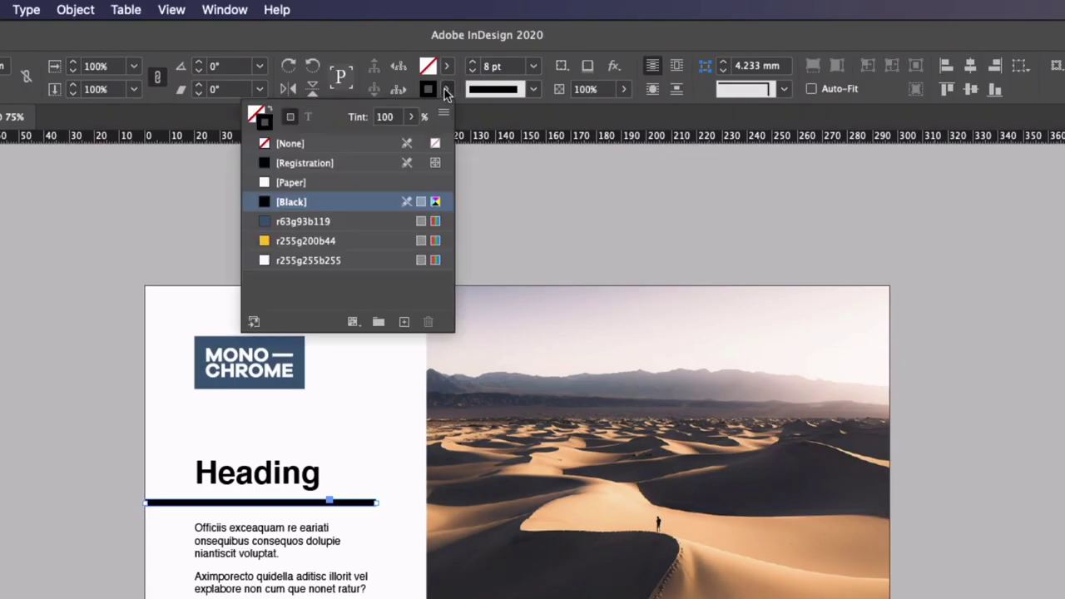
click(335, 221)
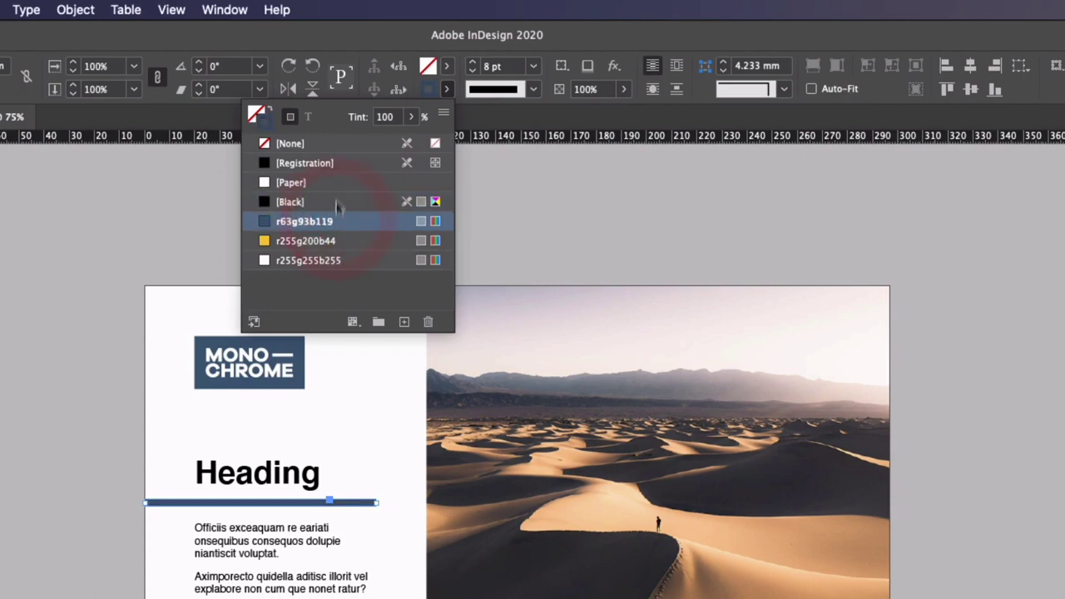
click(383, 117)
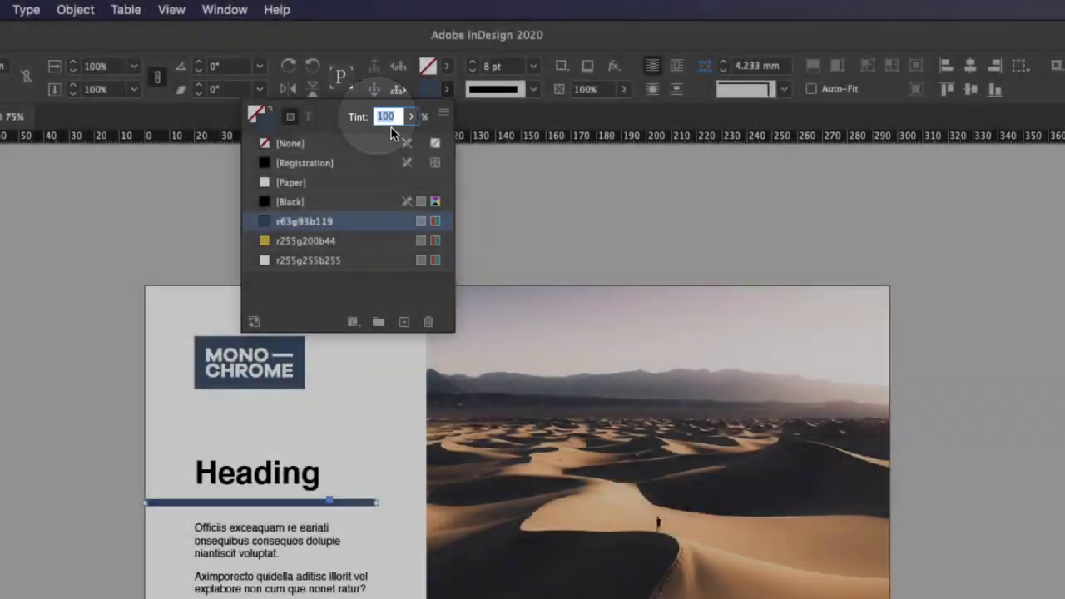
key(BackSpace)
text(20)
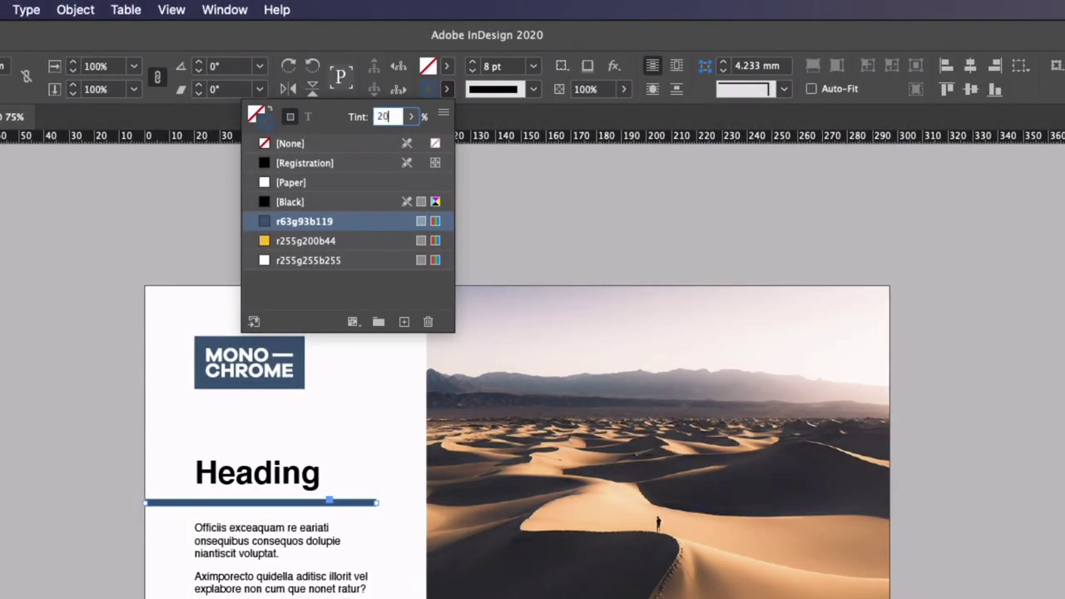
key(Return)
key(shift+w)
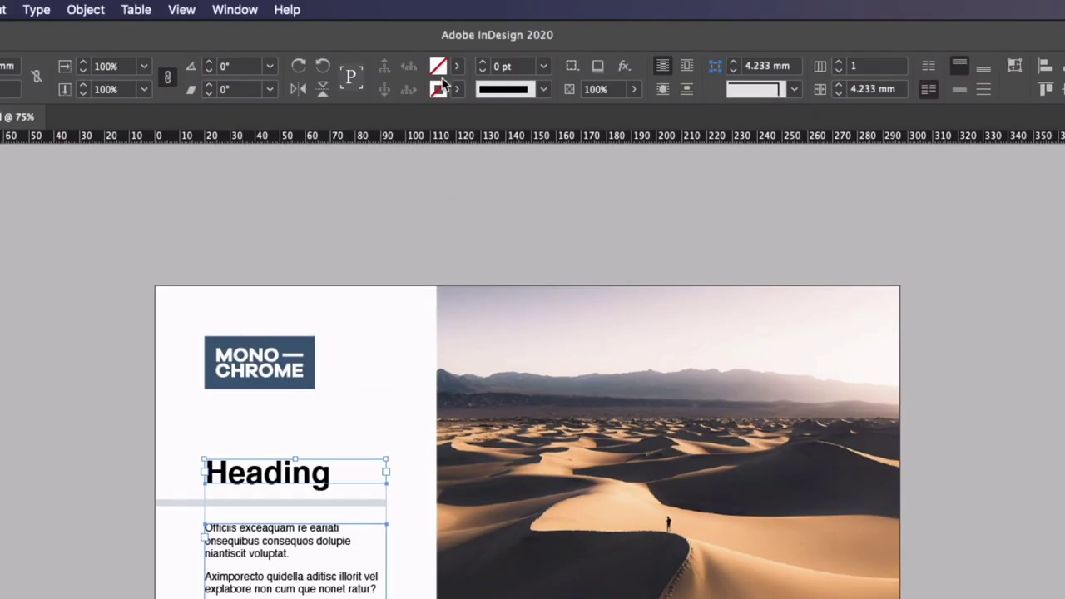
Step: Colour the Heading and body text with the r63g93b119 swatch, applied to the text itself
click(438, 66)
click(319, 93)
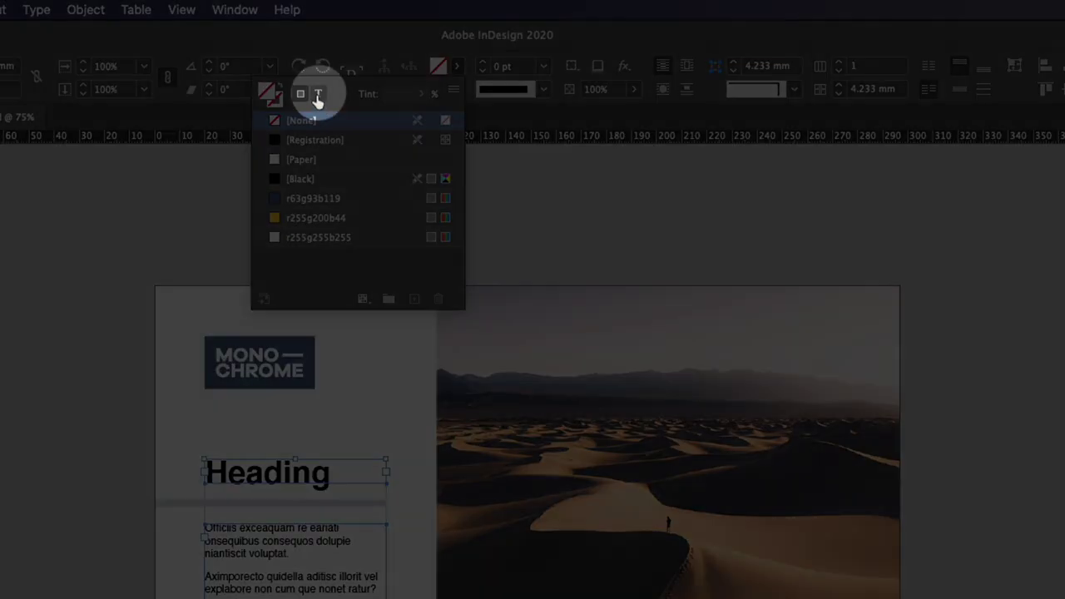
click(320, 94)
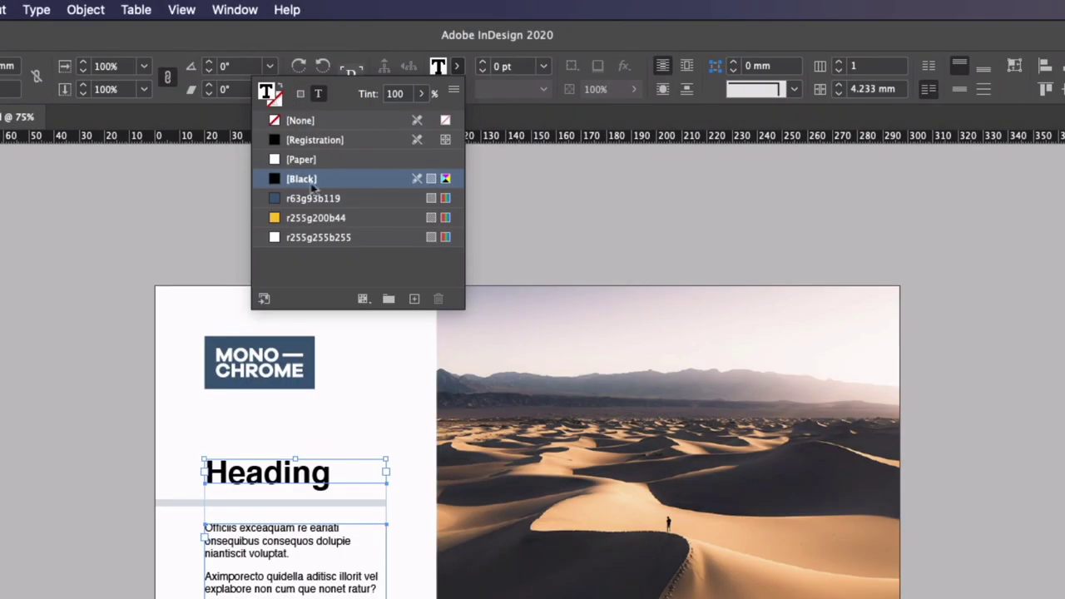
click(352, 201)
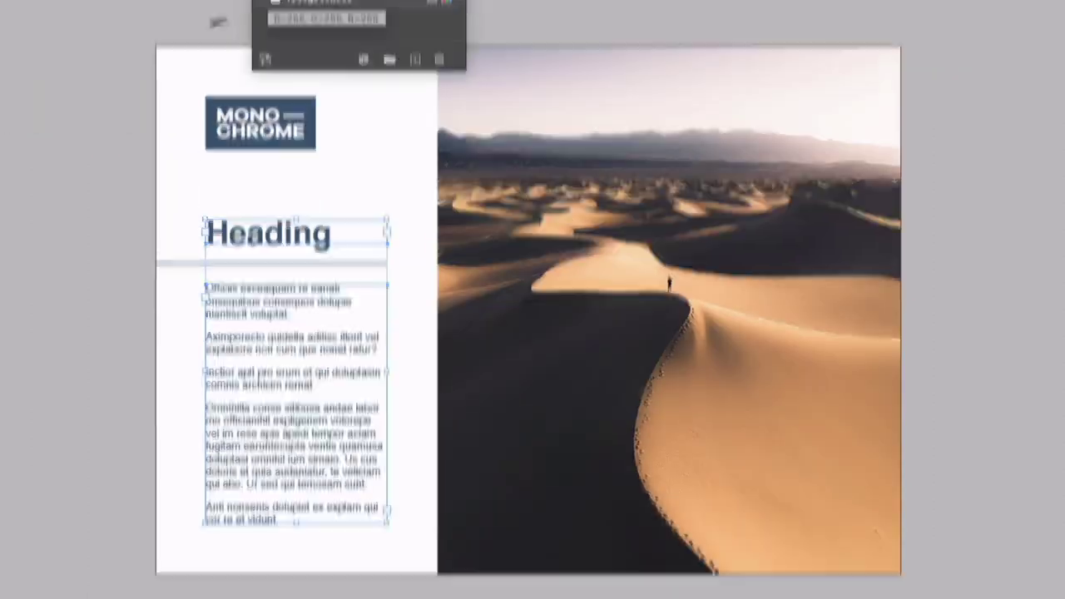
Step: Select the desert image frame and bring up the Mono-Duo-Design-Template folder in Finder
click(87, 453)
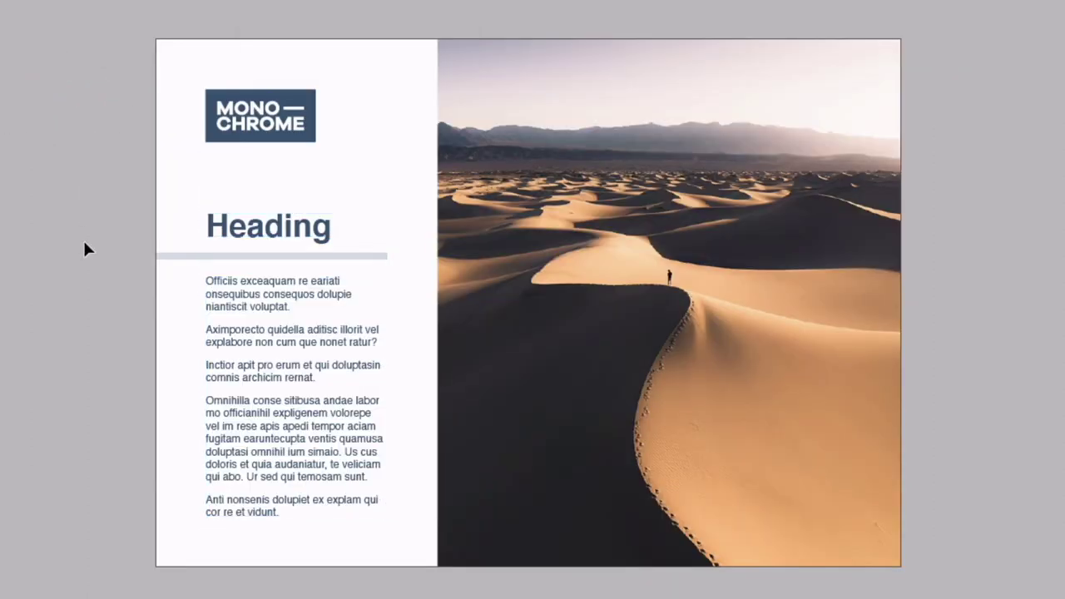
click(533, 213)
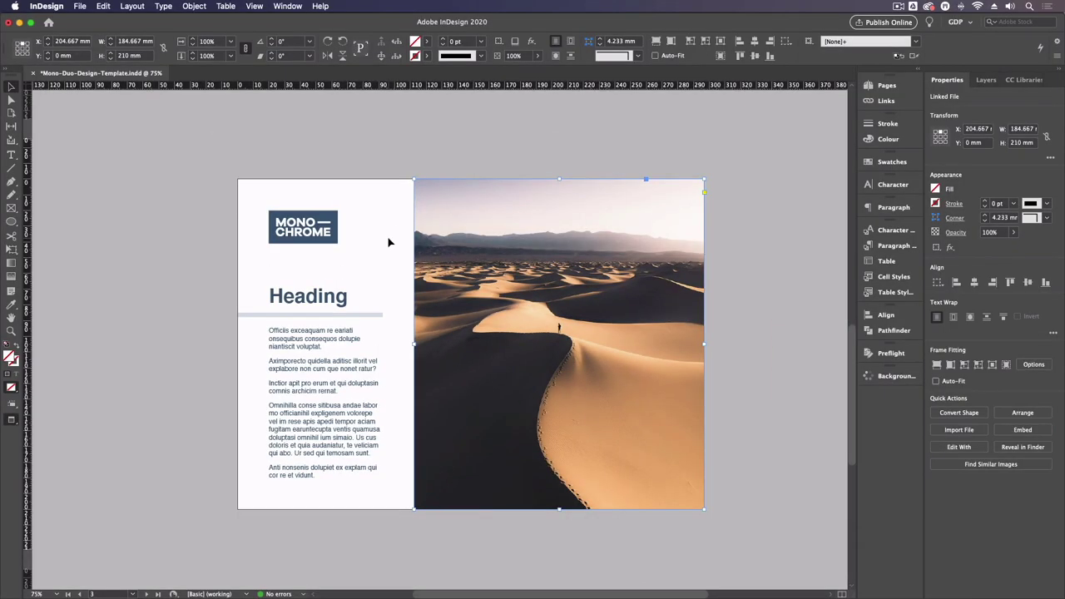
key(super+Tab)
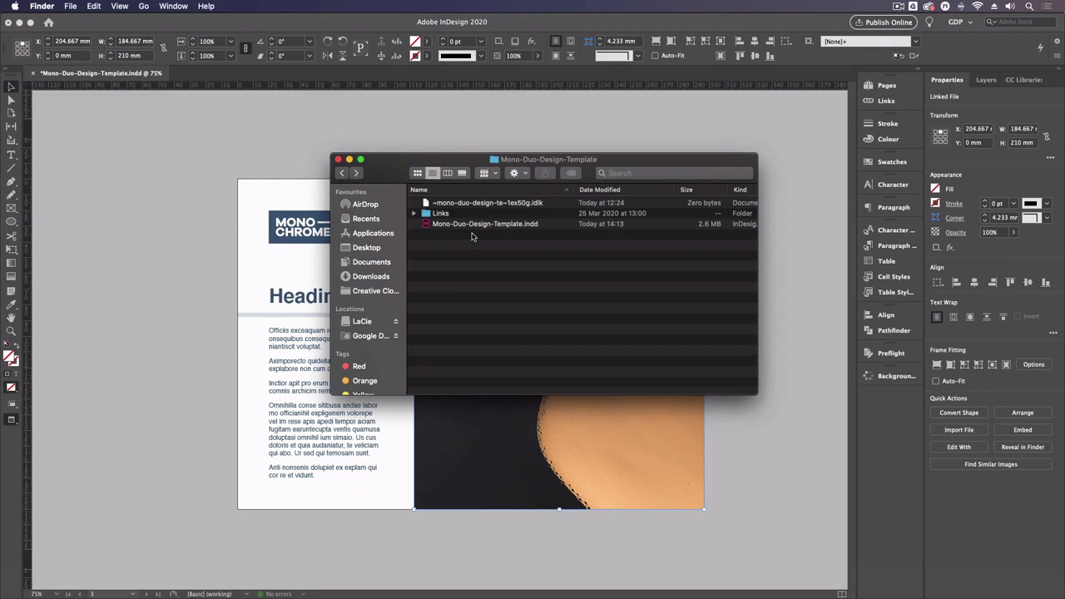
Step: Open the Links folder and Quick Look the original colour person-in-desert-3320155.jpg
double_click(443, 215)
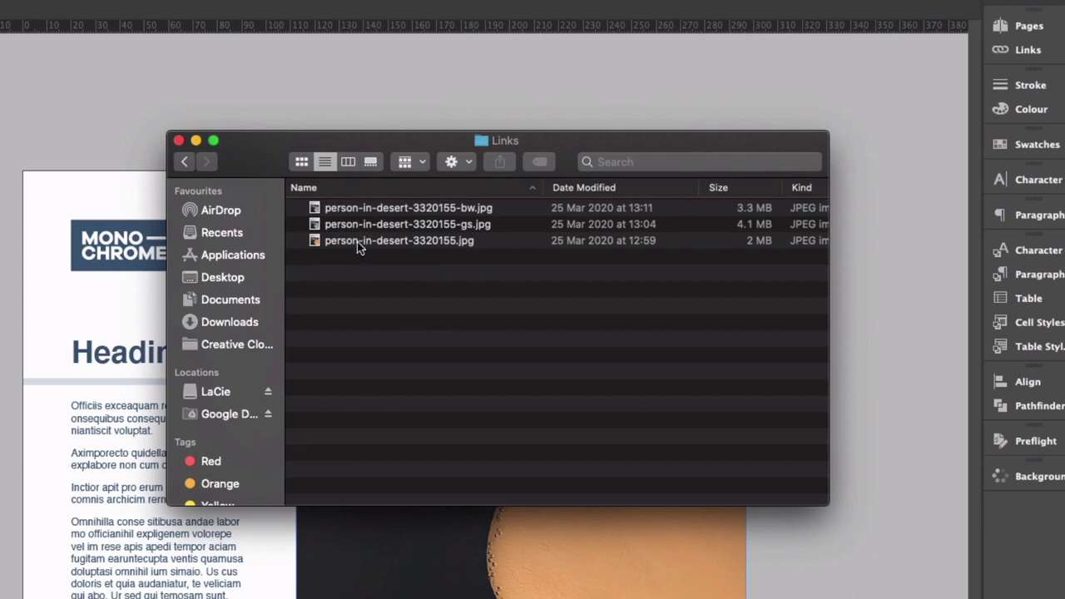
click(357, 242)
key(space)
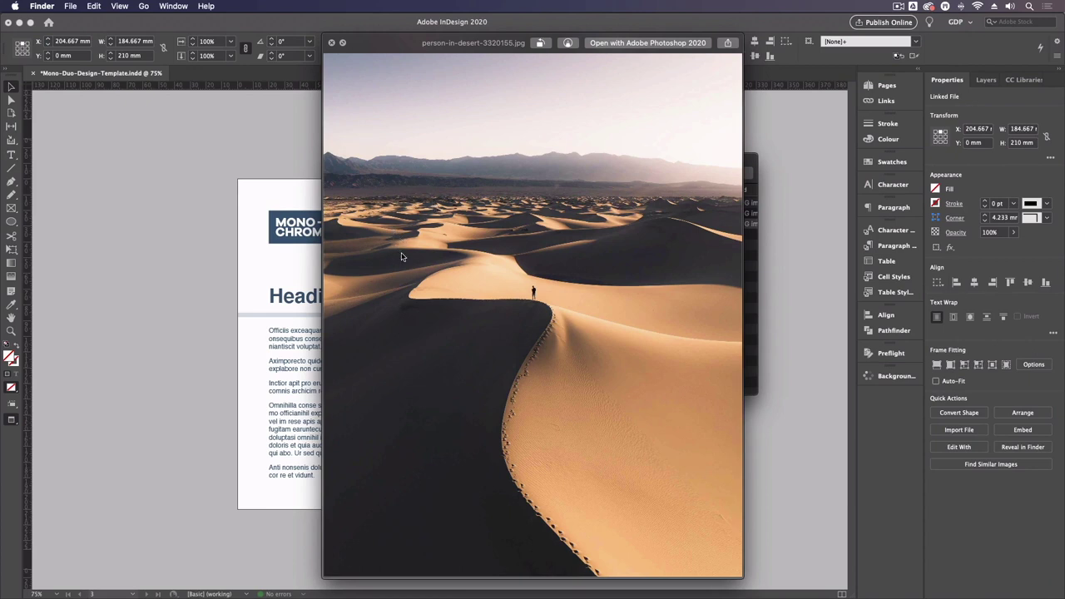
key(space)
Step: Preview the -bw black-and-white and -gs grayscale versions of the desert photo
click(480, 214)
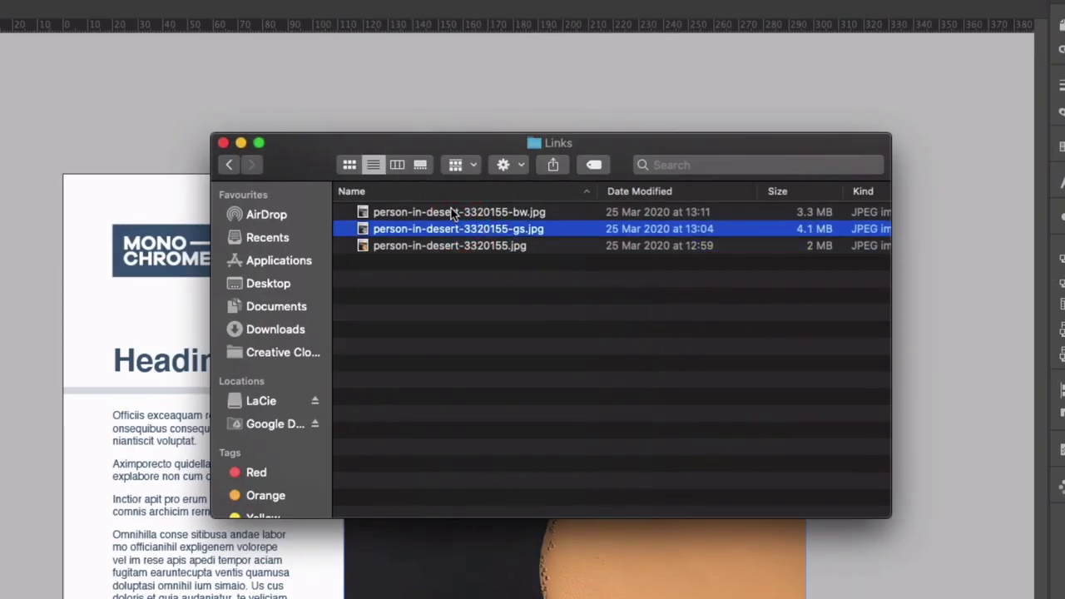
click(481, 205)
key(space)
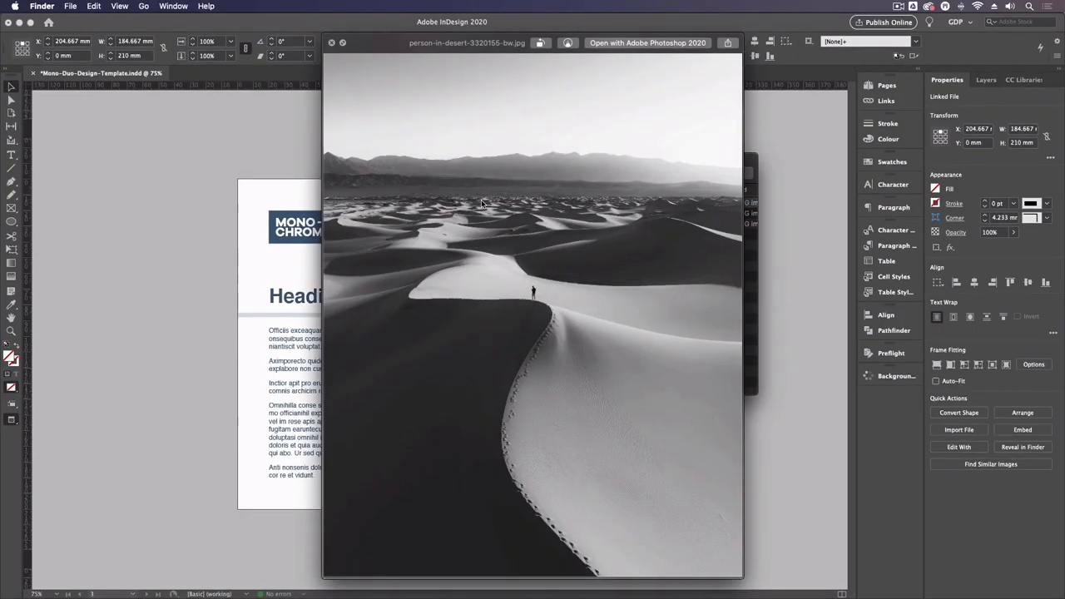
key(Down)
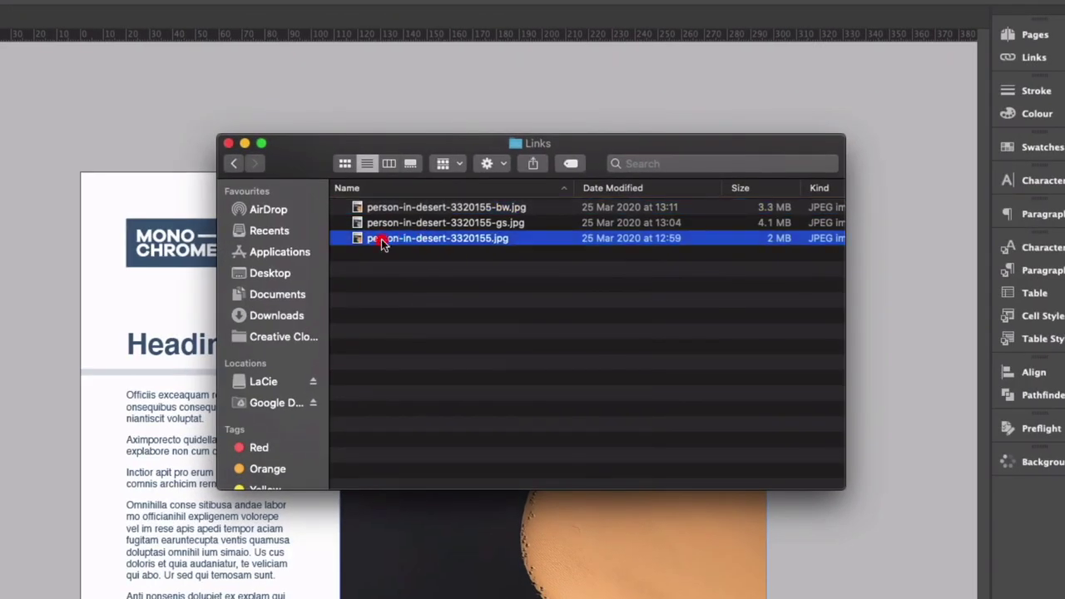
Step: Open person-in-desert-3320155.jpg in Photoshop and look over the Image Mode options without changing them
double_click(400, 241)
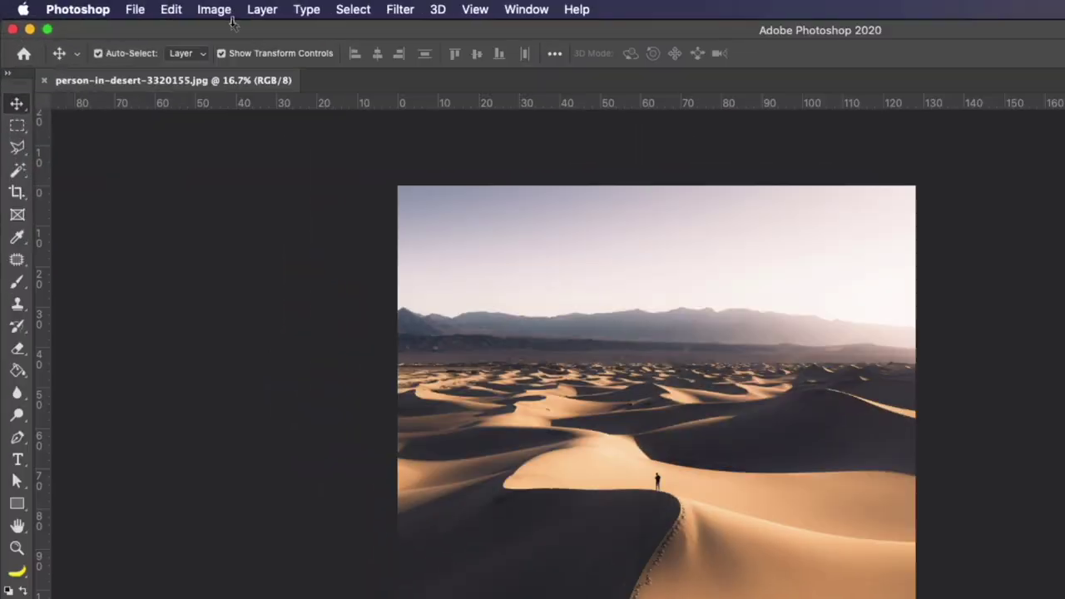
click(141, 7)
mouse_move(226, 32)
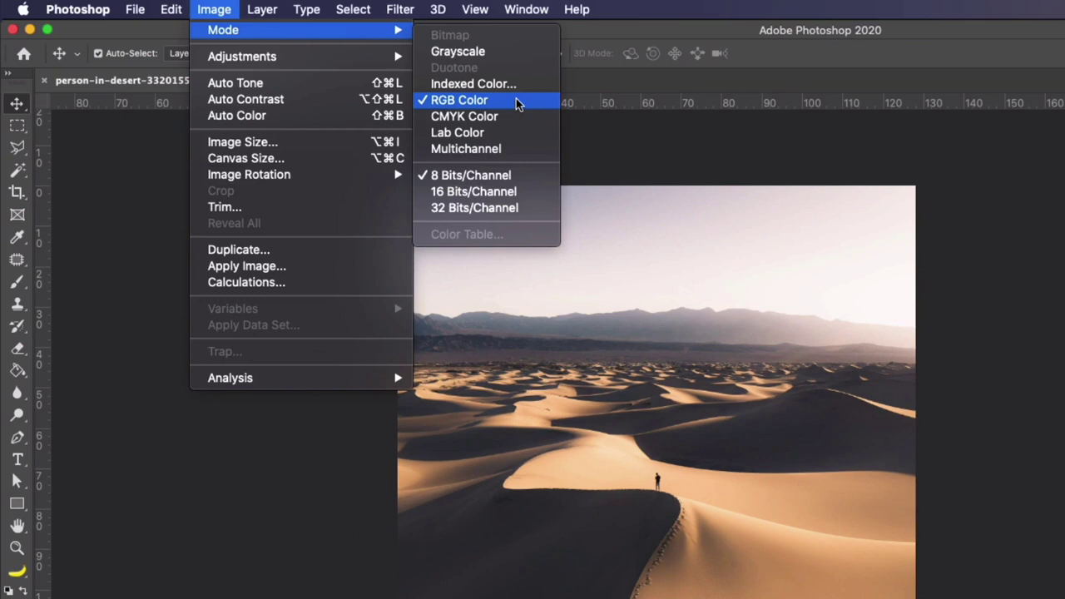
click(210, 9)
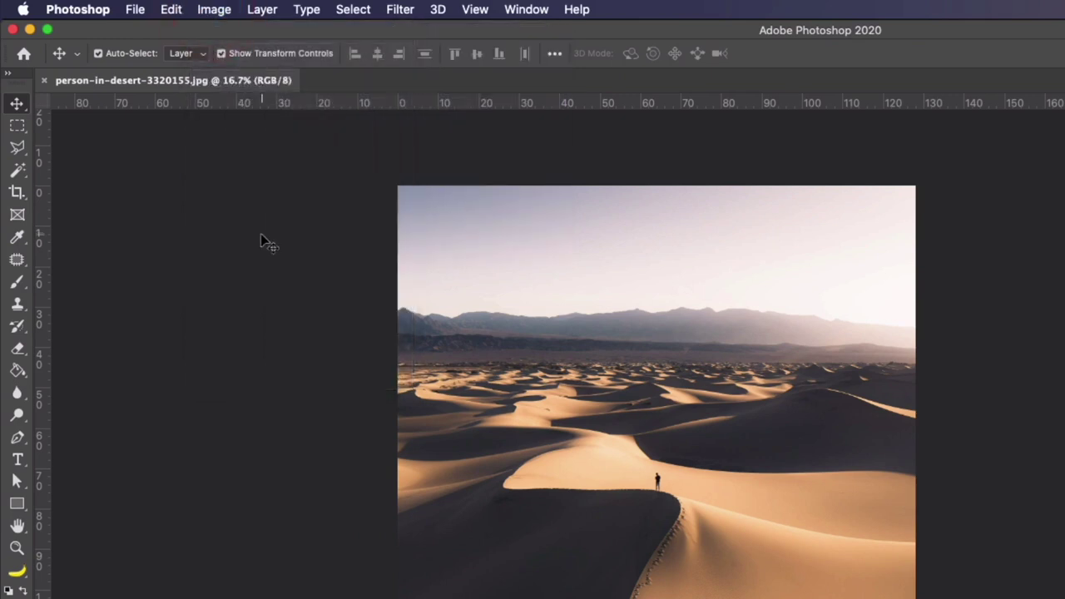
Step: Desaturate the desert photo to black and white with Image > Adjustments > Desaturate
click(214, 9)
mouse_move(333, 56)
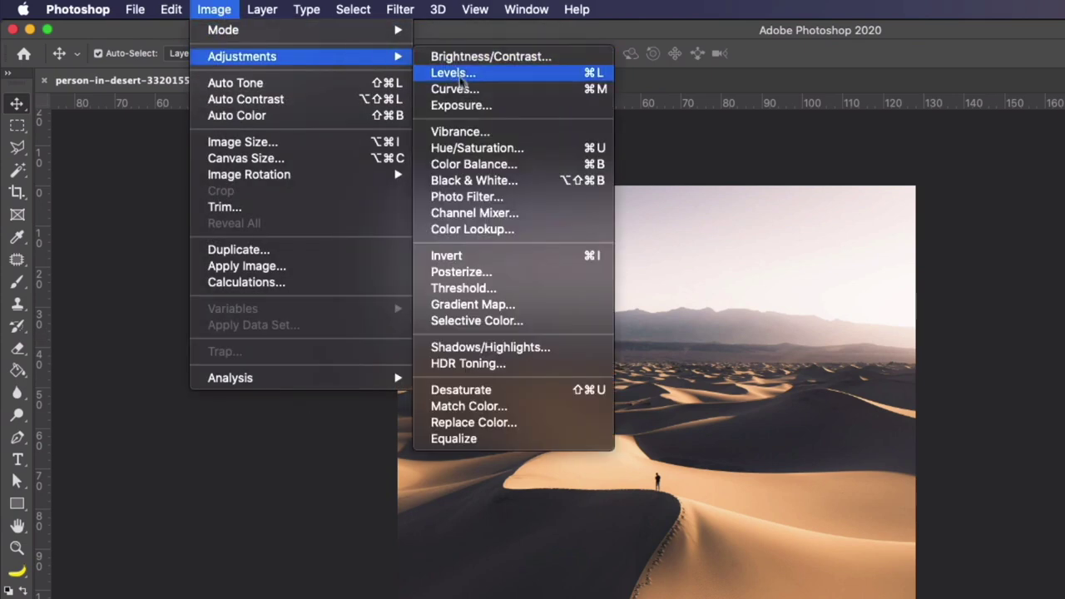
click(465, 389)
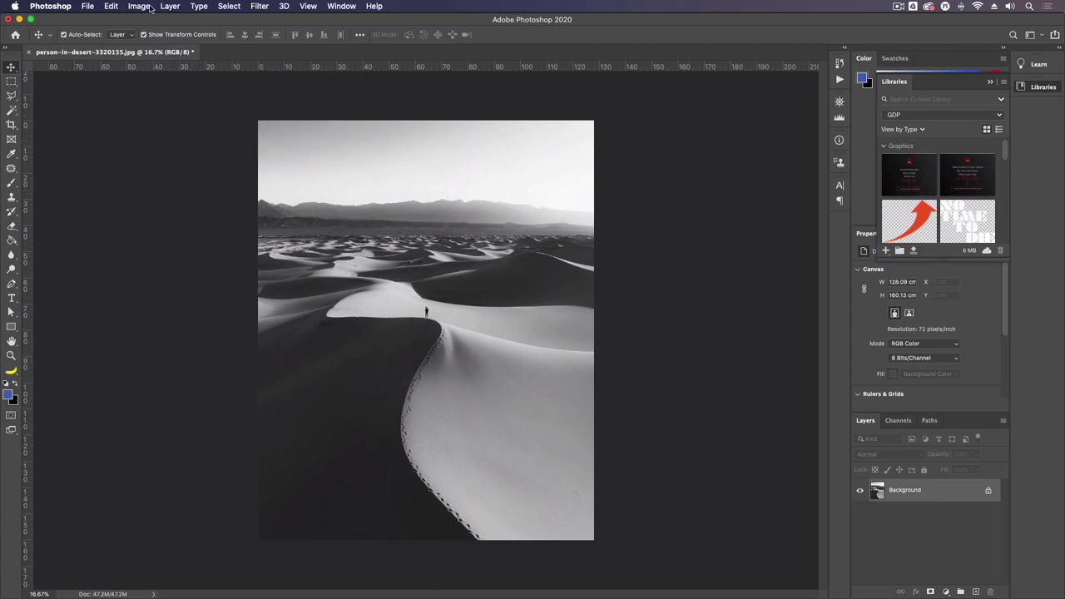
mouse_move(275, 596)
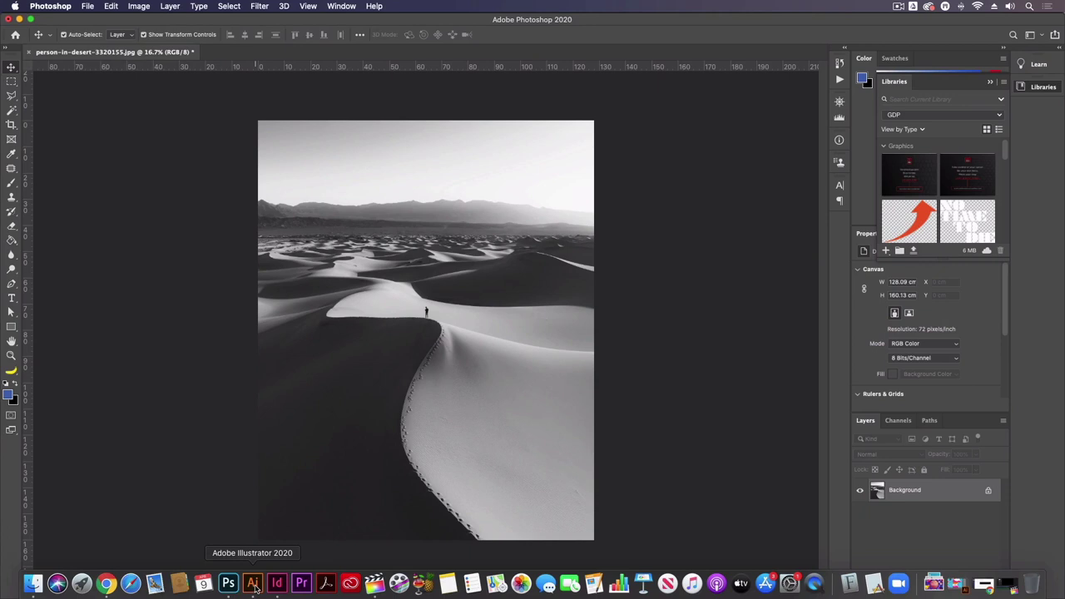
click(277, 585)
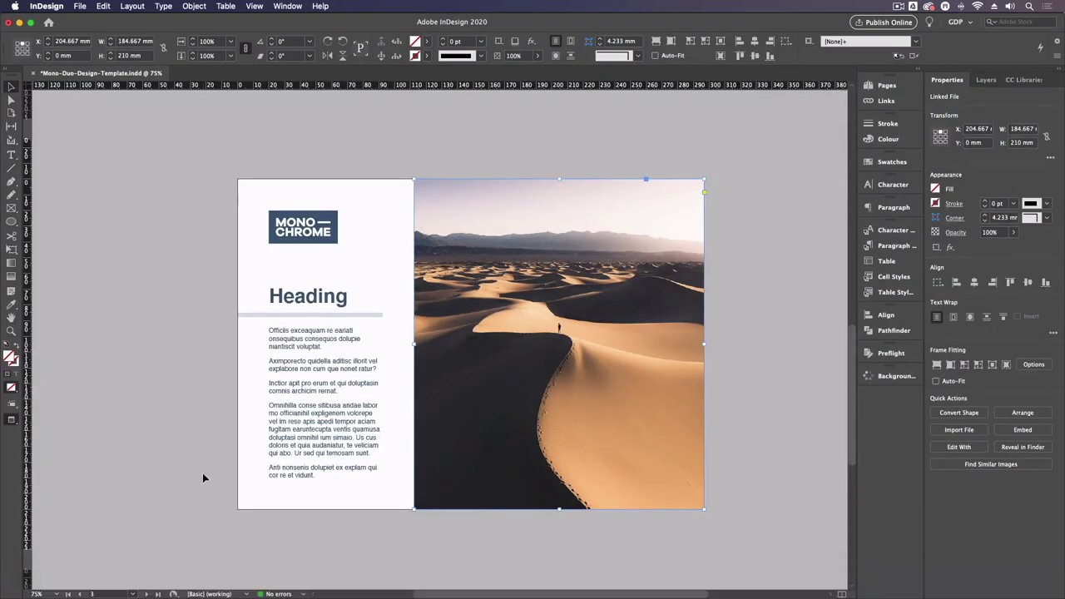
key(super+Tab)
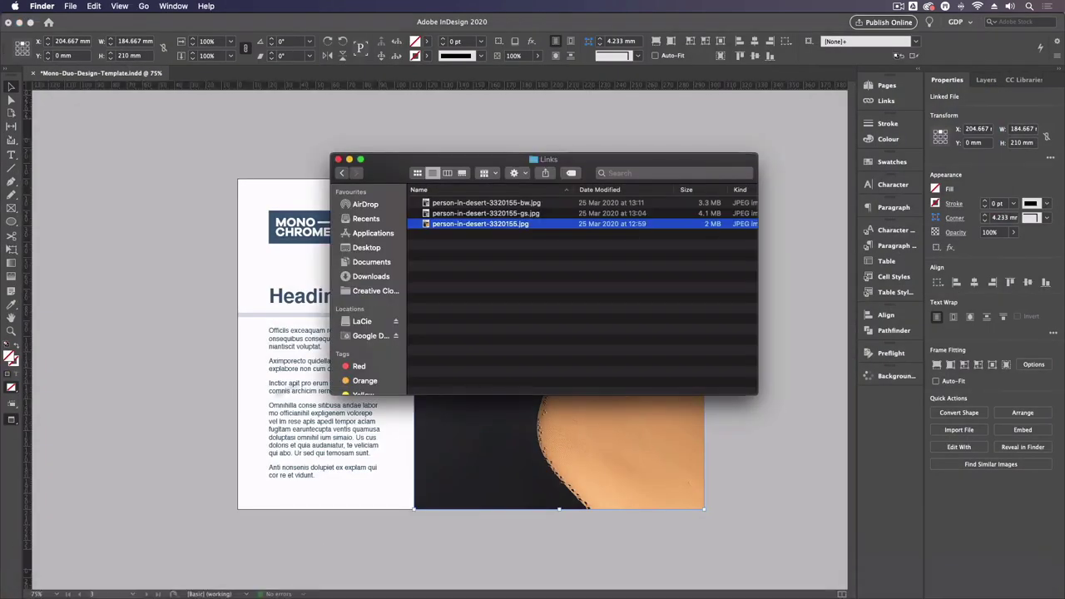
click(499, 203)
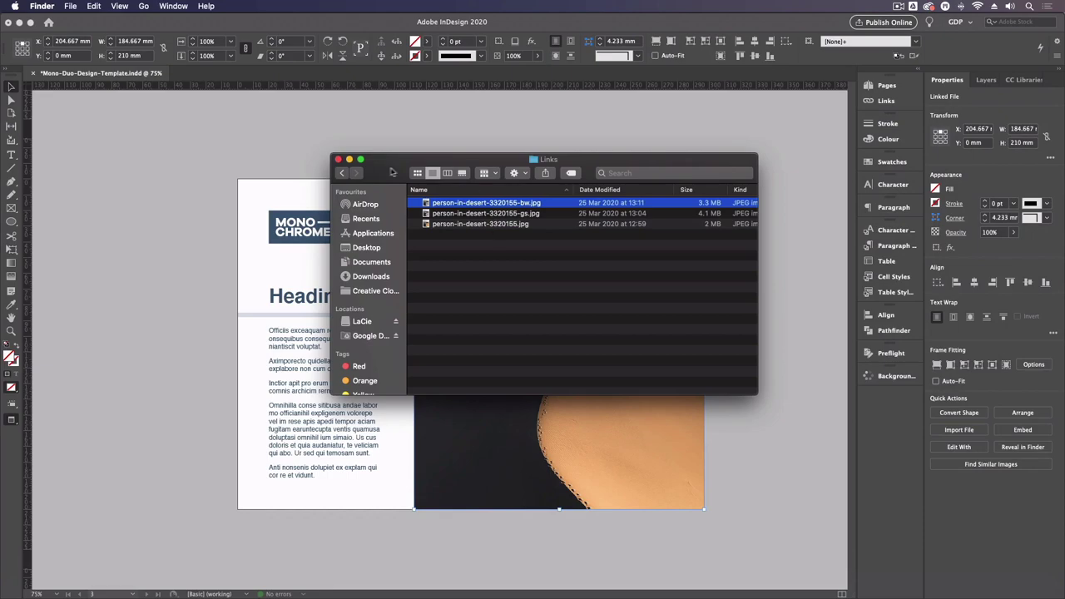
drag(386, 171, 631, 98)
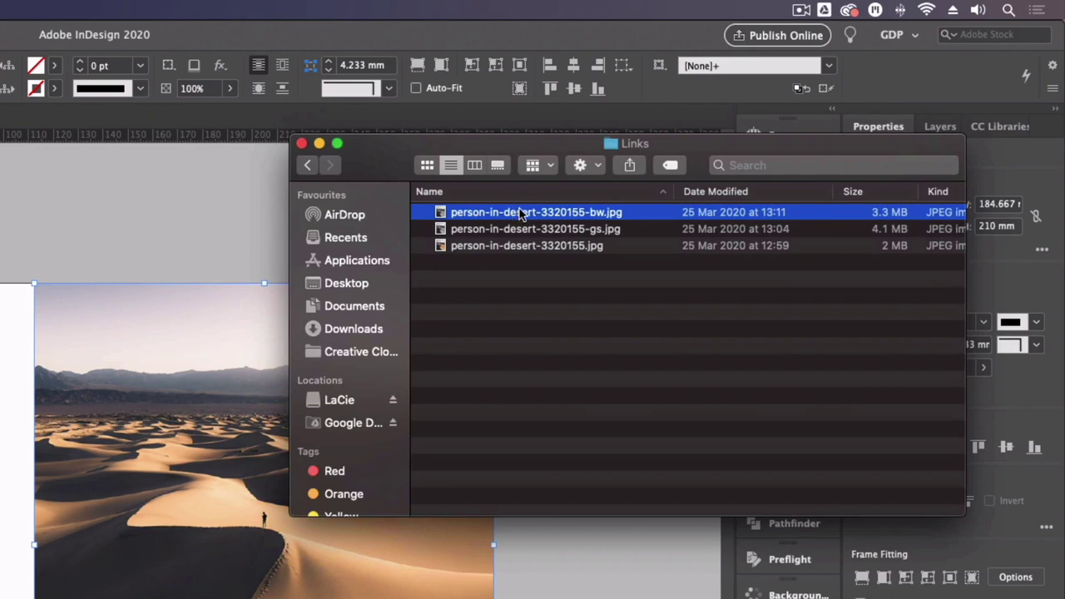
click(512, 233)
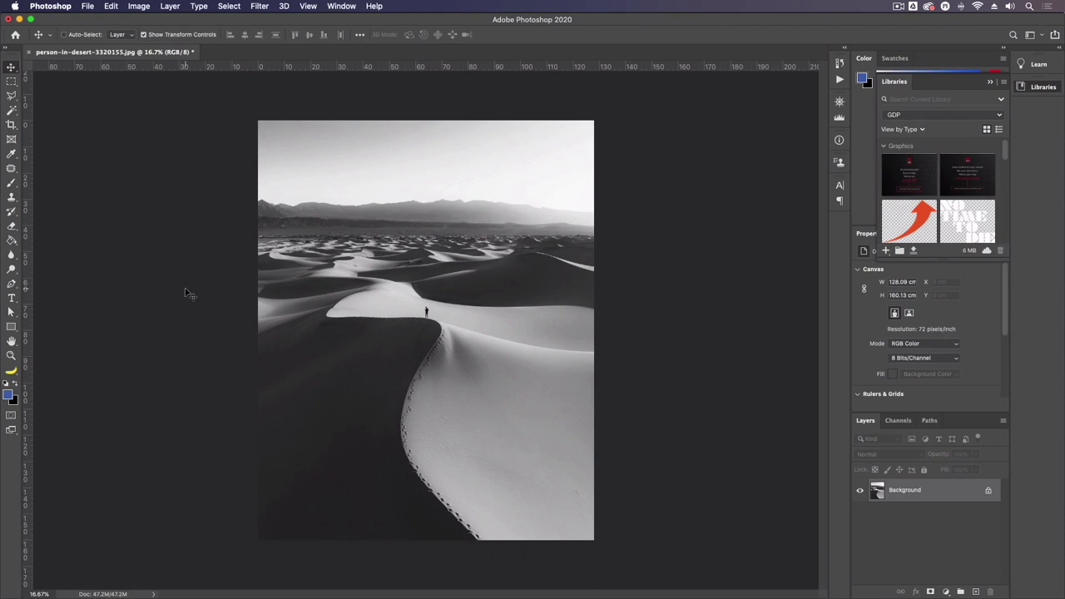
Step: Undo the Desaturate and convert the photo to 8-bit Grayscale mode instead
key(super+z)
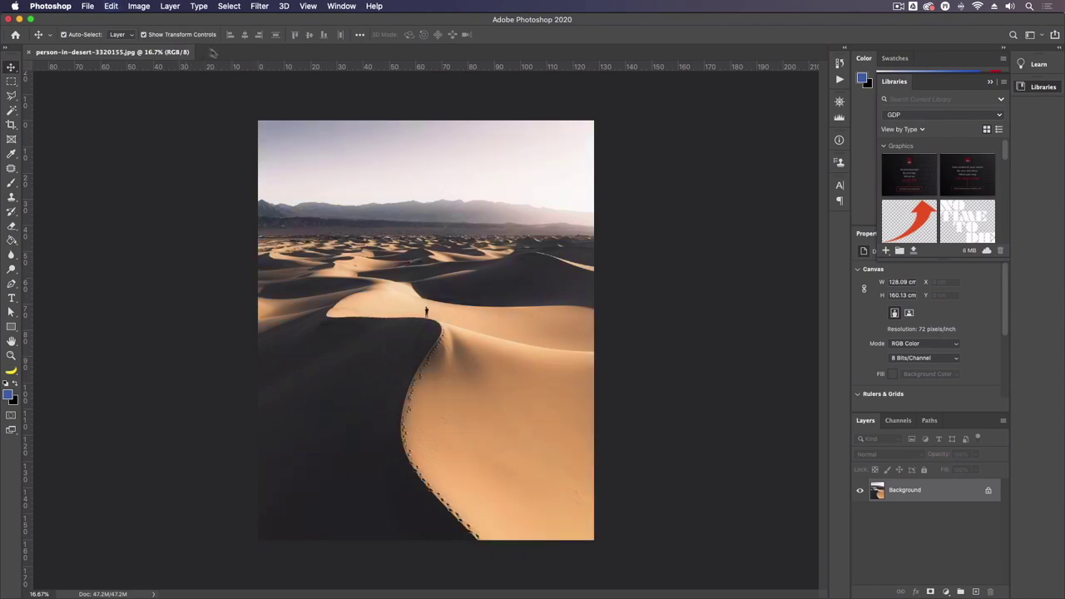
click(139, 6)
mouse_move(145, 20)
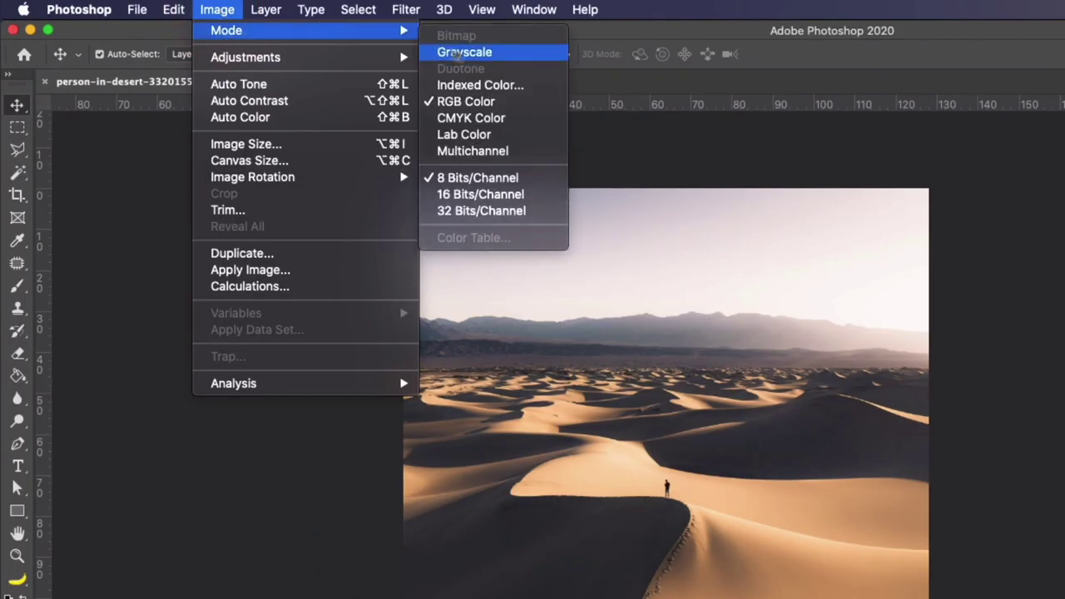
click(509, 52)
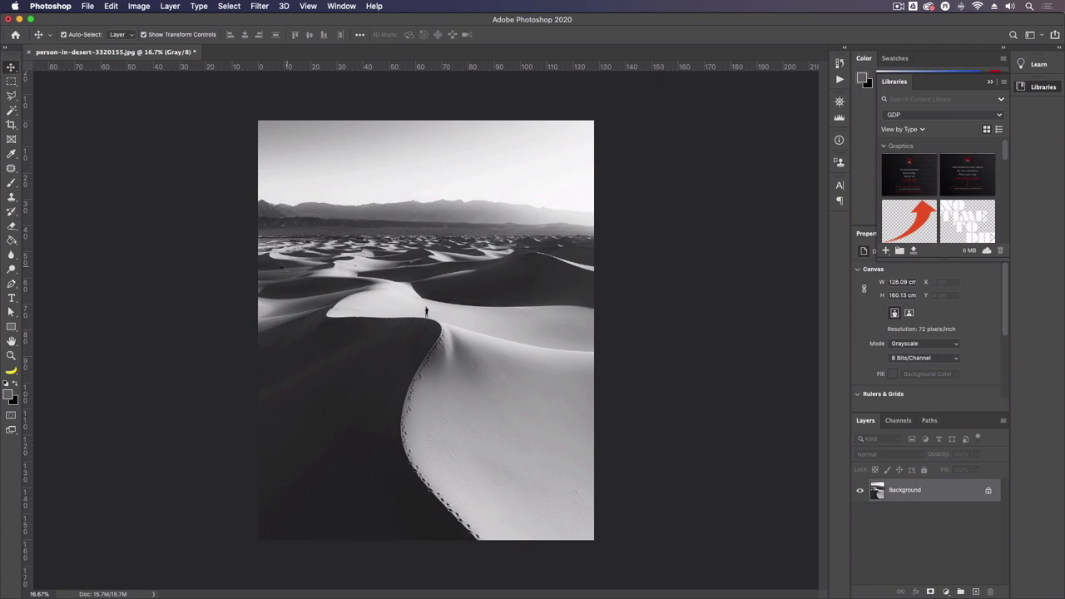
Step: Drop person-in-desert-3320155-gs.jpg from Links into the layout's photo frame and select the image content
click(275, 585)
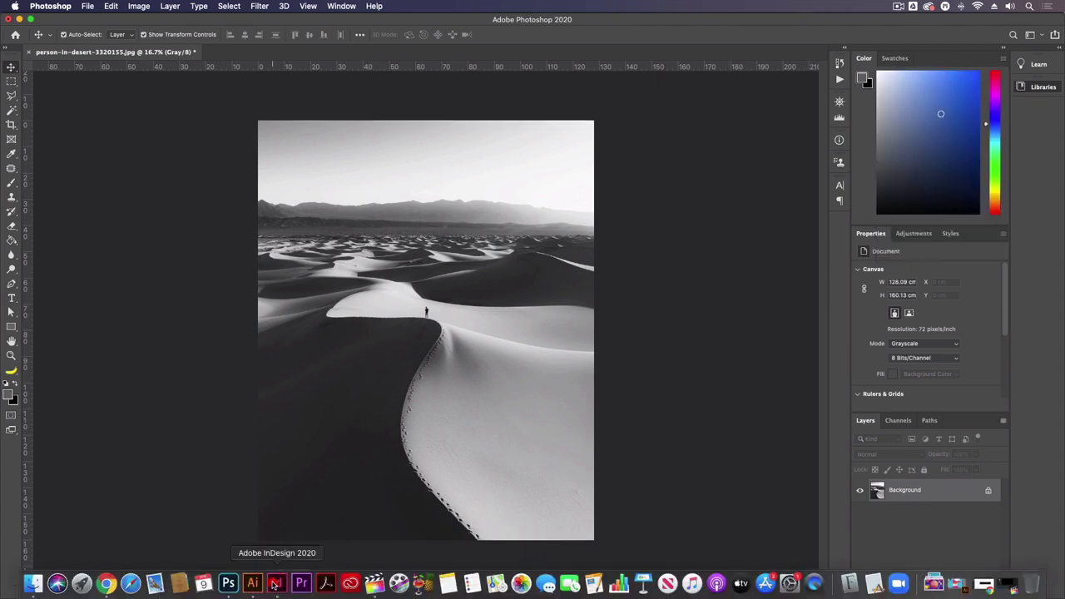
click(31, 580)
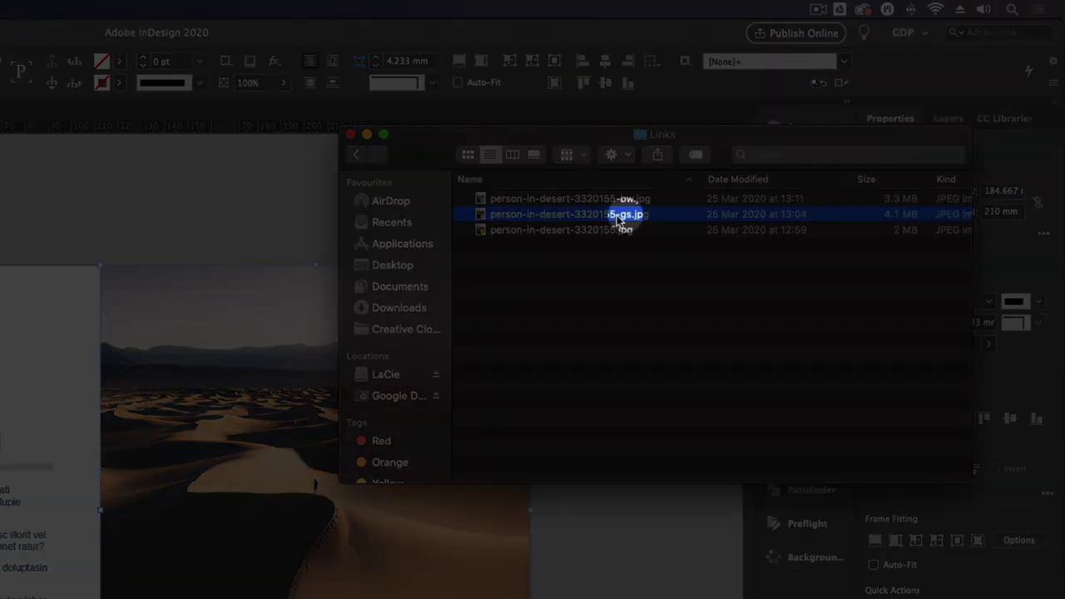
drag(626, 223, 196, 459)
drag(518, 252, 519, 250)
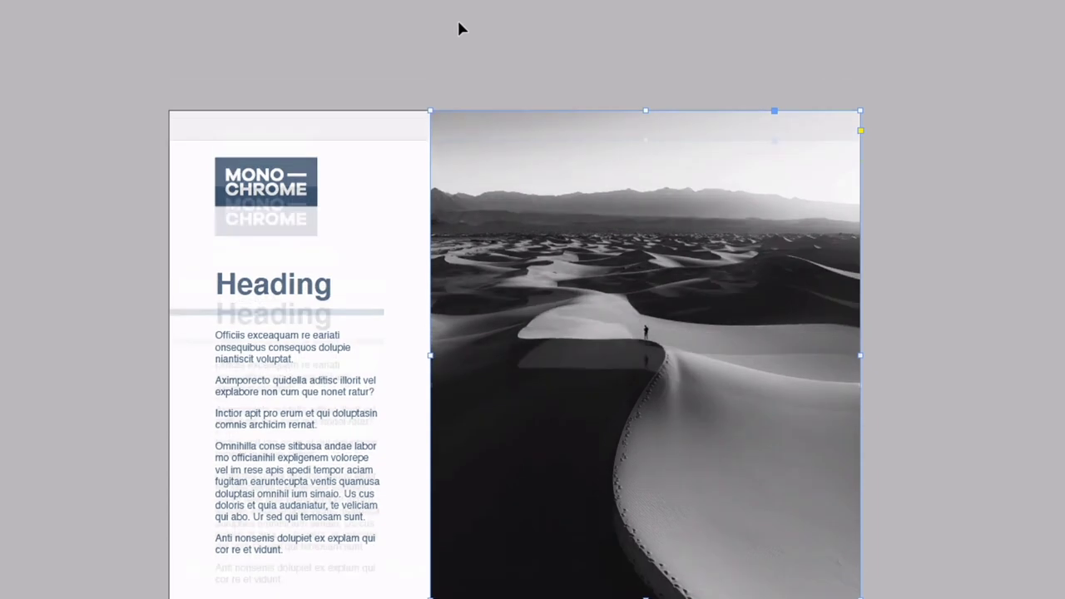
scroll(457, 29, up, 5)
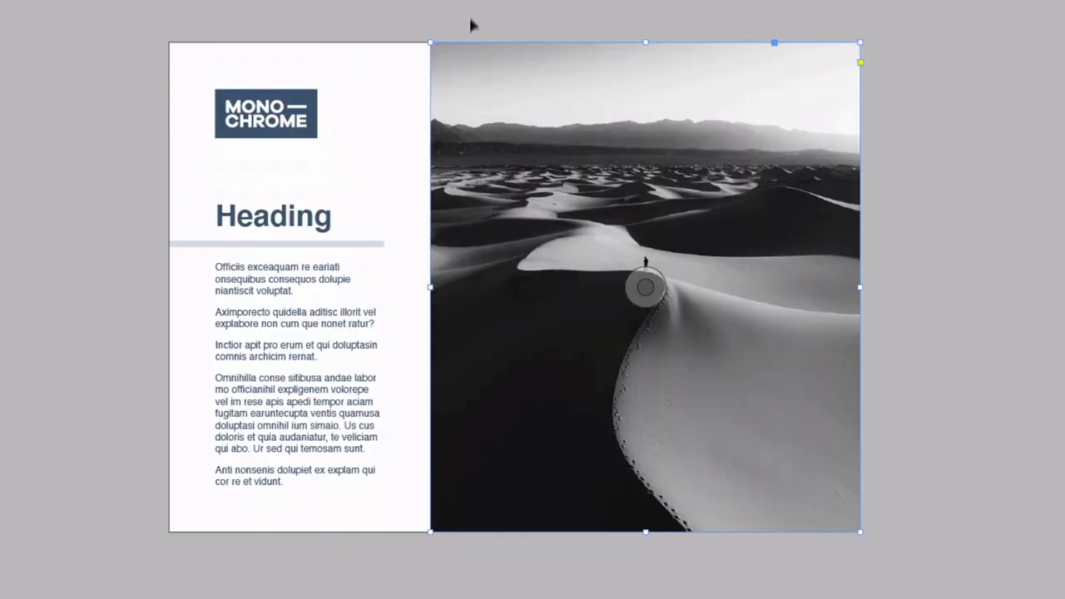
double_click(516, 126)
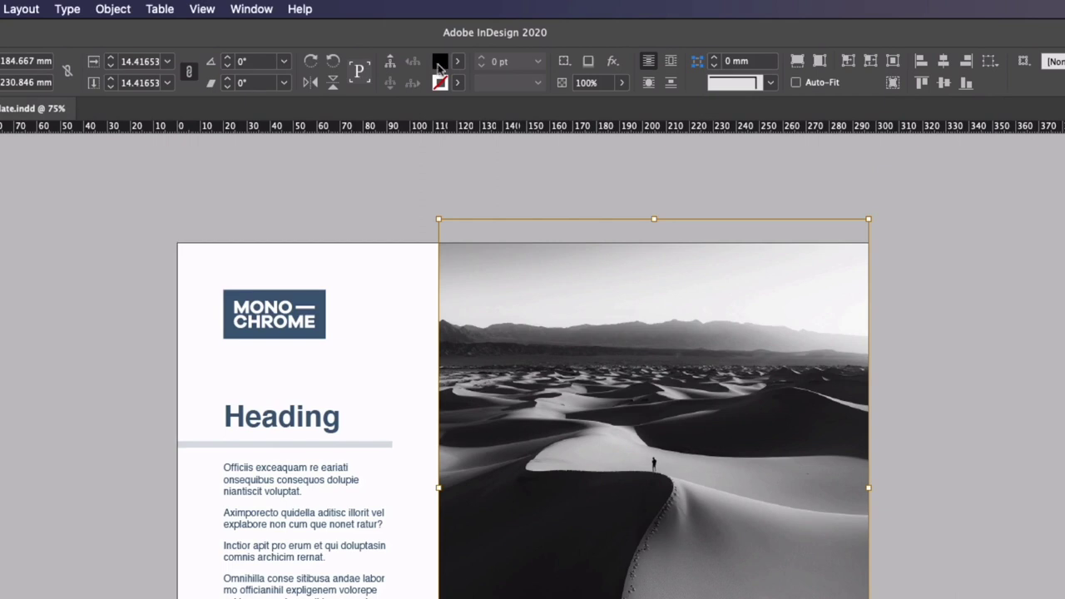
Step: Fill the selected grayscale desert image with r63g93b119, then deselect to review it
click(460, 65)
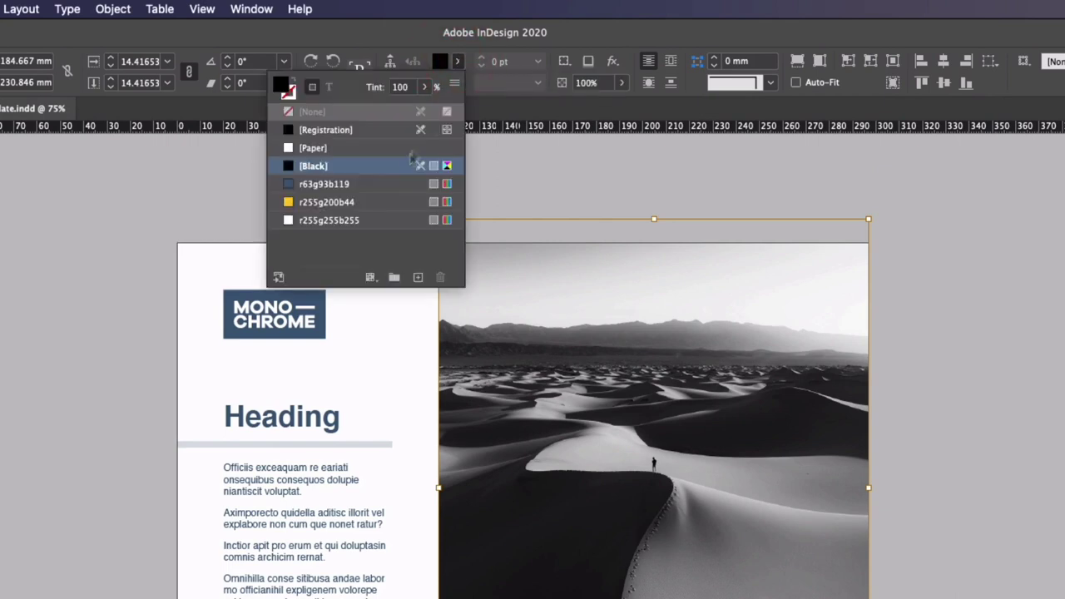
click(380, 186)
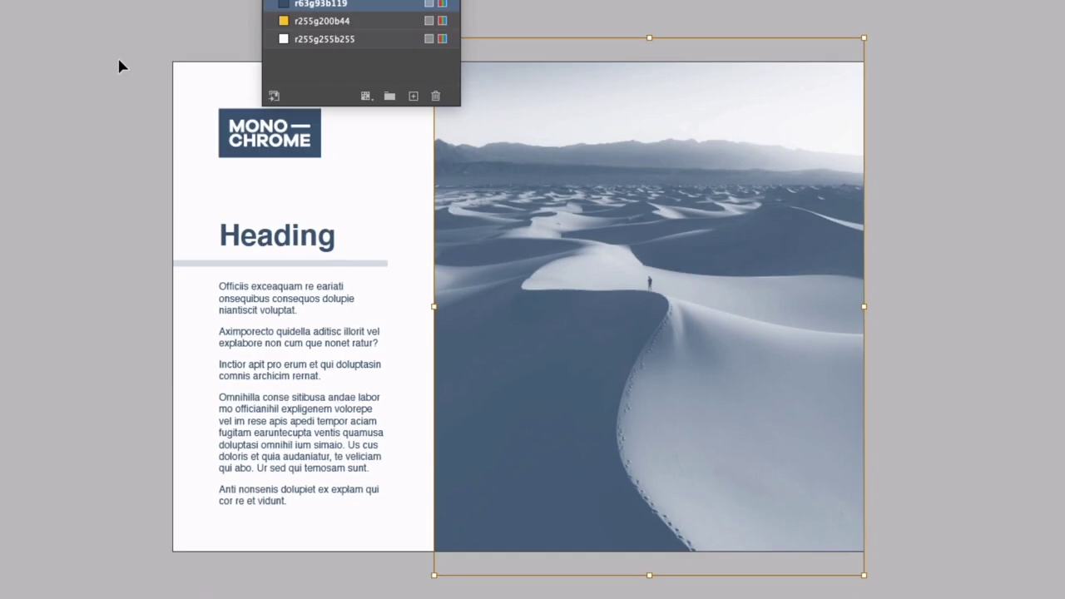
click(117, 62)
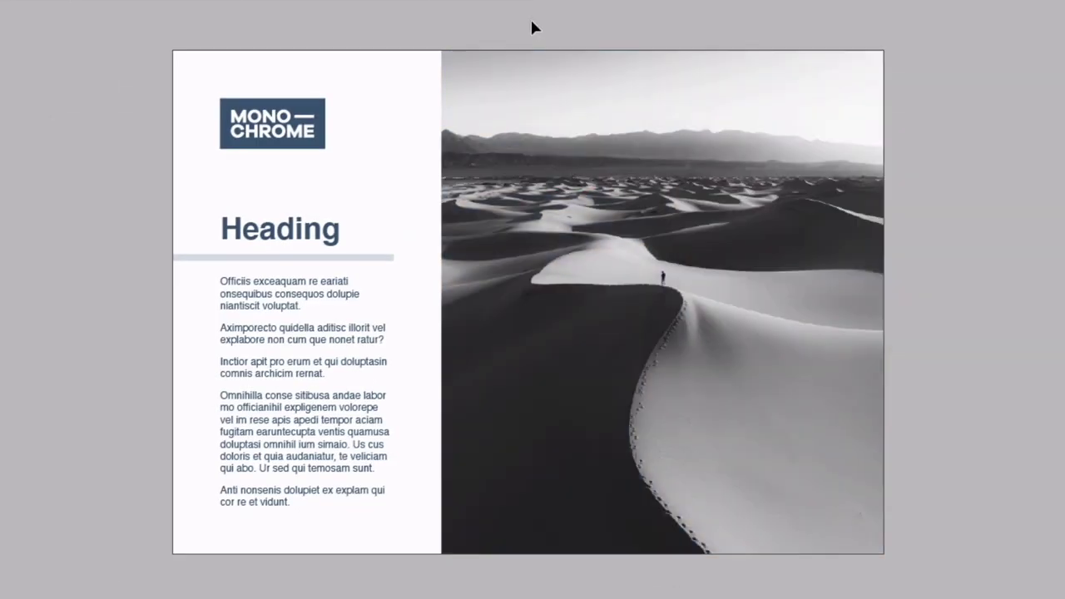
Step: Reselect the desert photo content and confirm its r63g93b119 dark blue fill, then deselect
drag(594, 146, 556, 123)
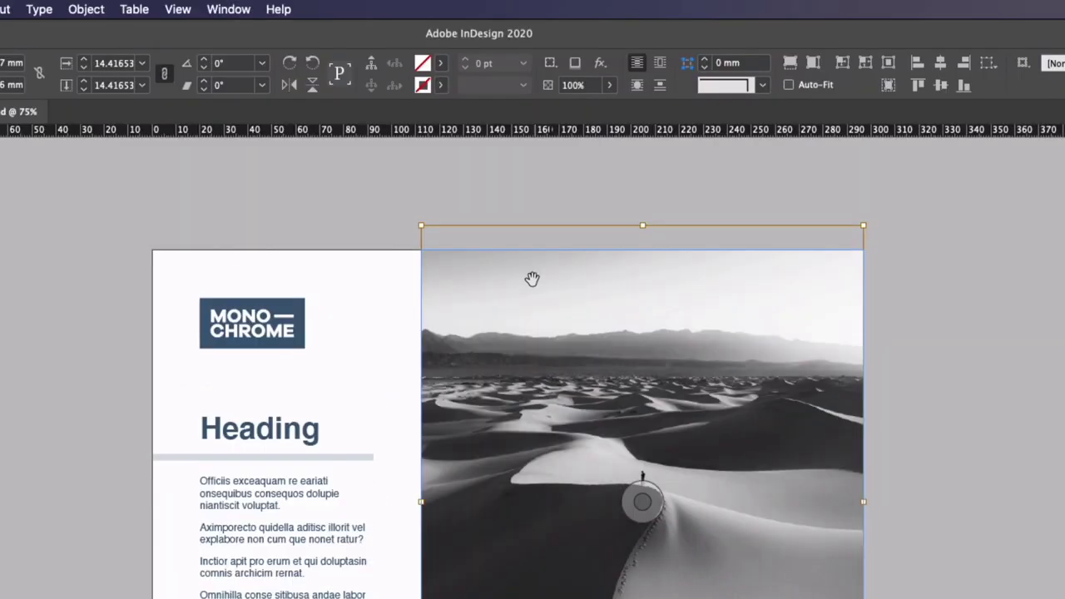
click(442, 65)
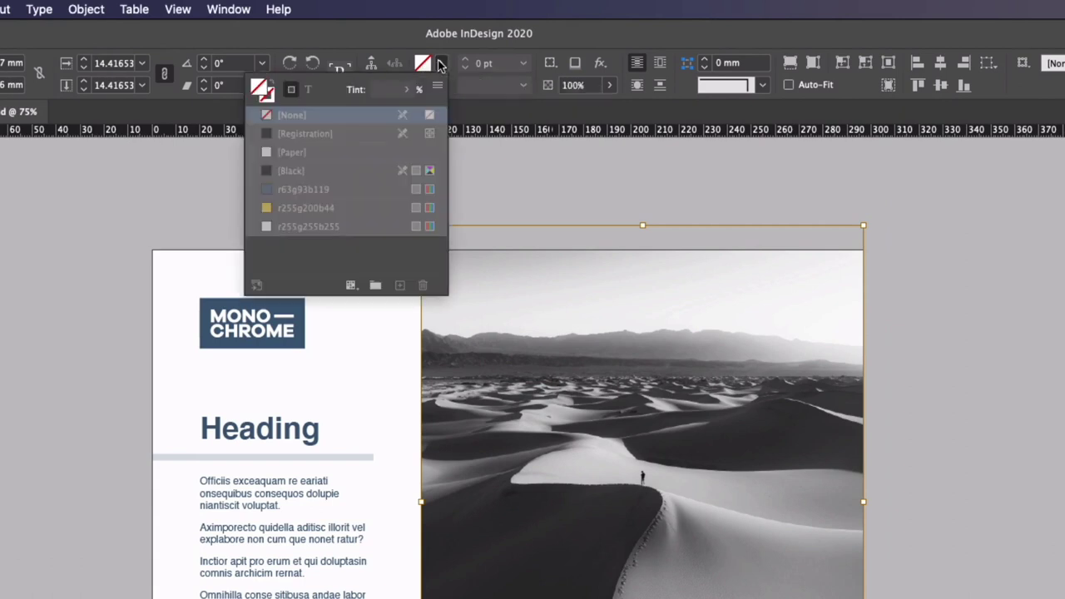
click(399, 39)
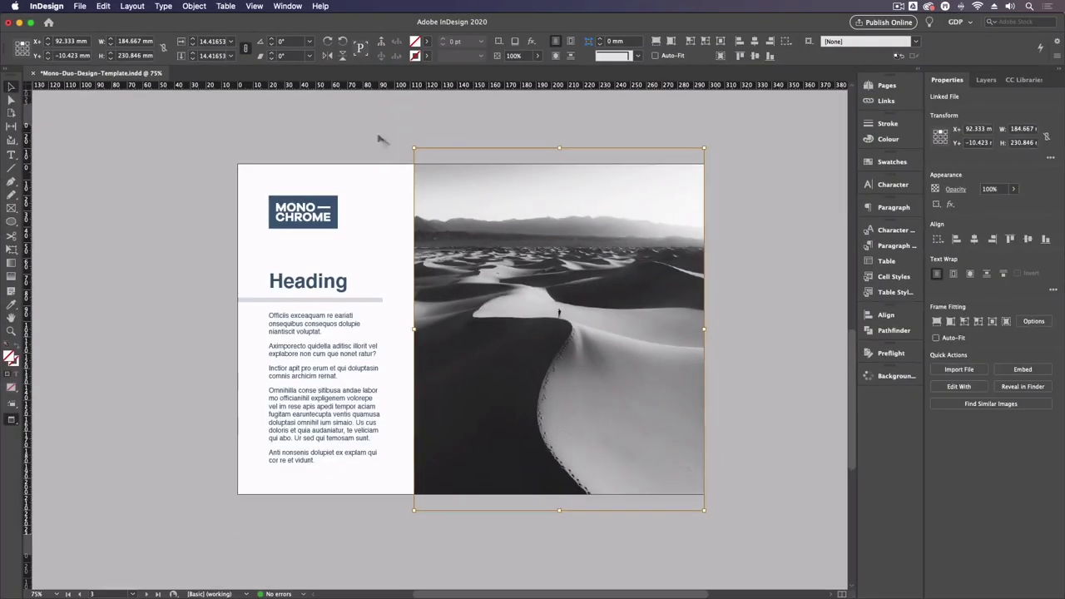
click(359, 196)
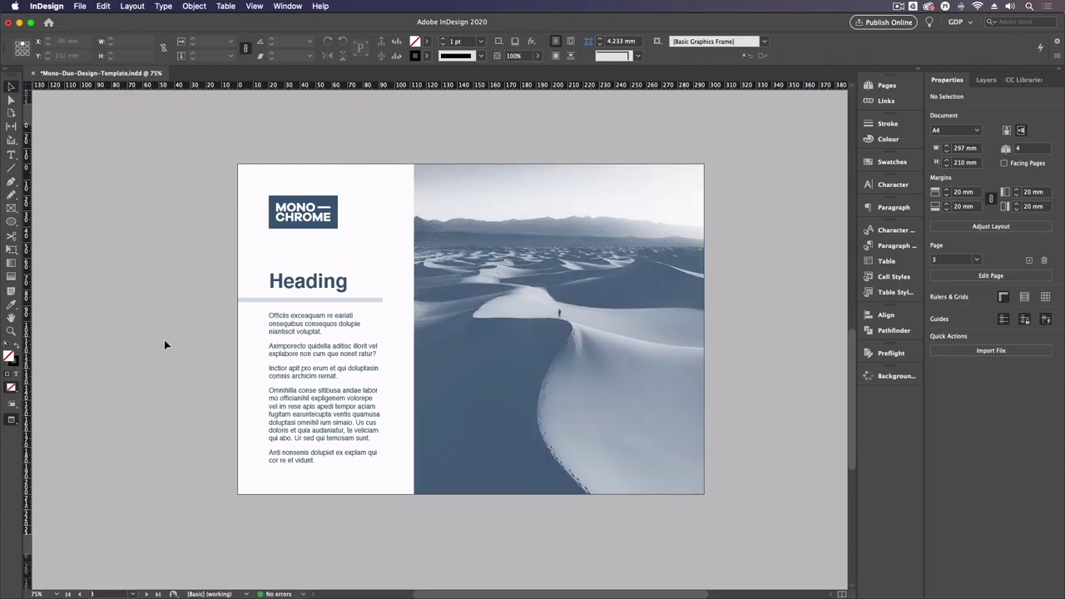
Step: Deselect everything and scroll down to page 4, the untreated DUOTONE layout
click(166, 341)
scroll(194, 252, down, 5)
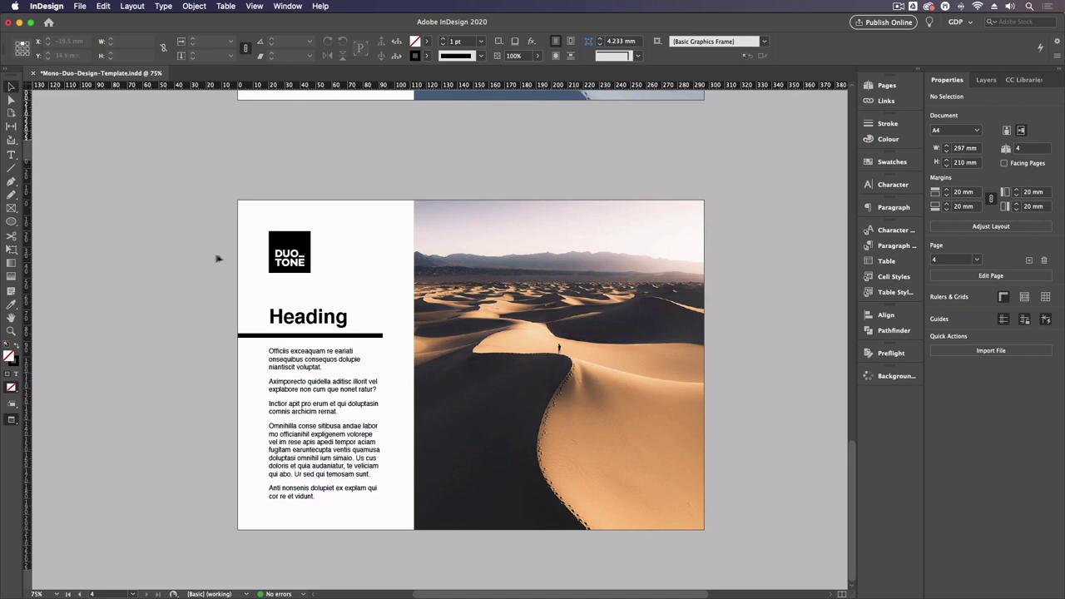
Step: Fill the DUOTONE logo box with yellow r255g200b44 and colour its text dark blue r63g93b119
click(298, 241)
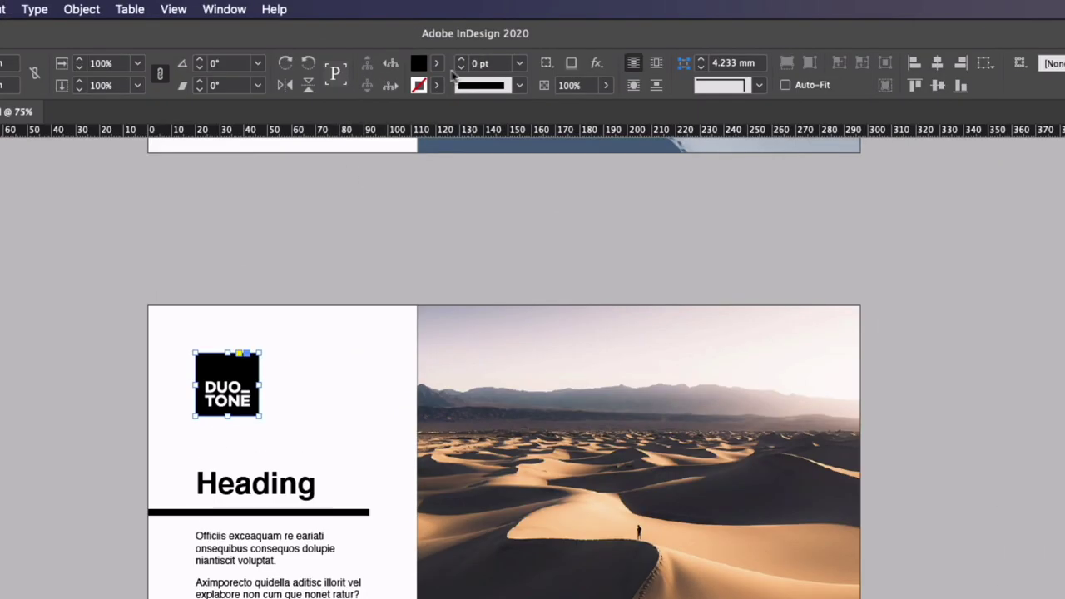
click(426, 41)
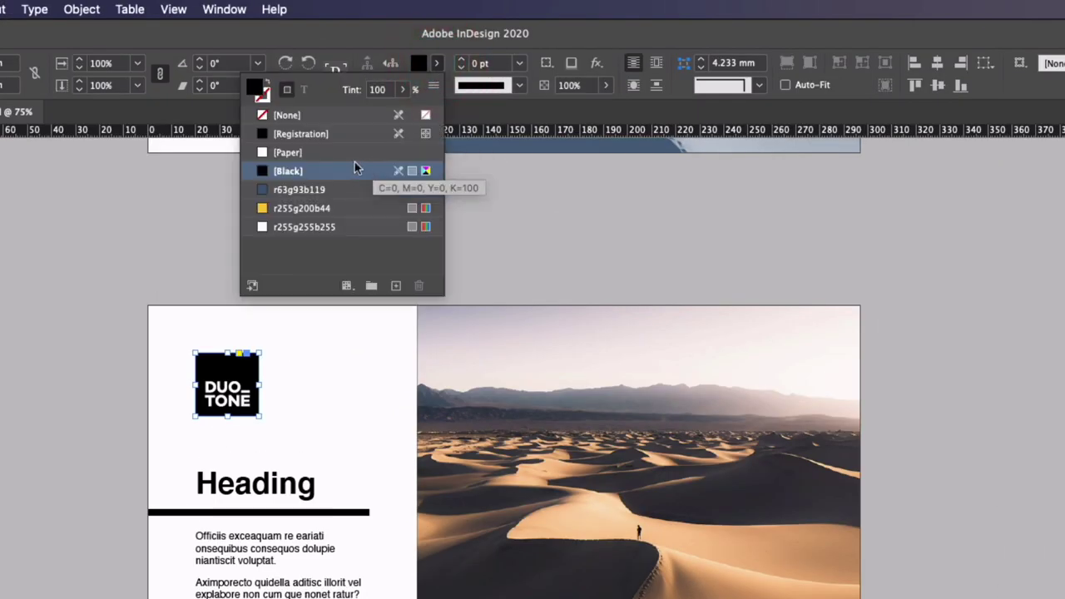
click(339, 208)
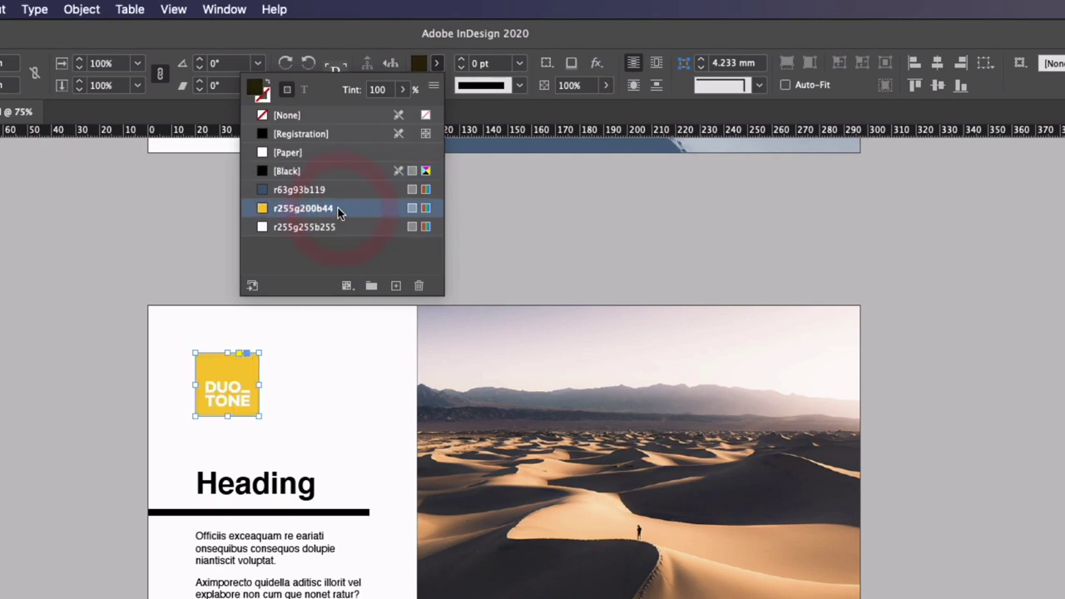
click(182, 333)
click(211, 377)
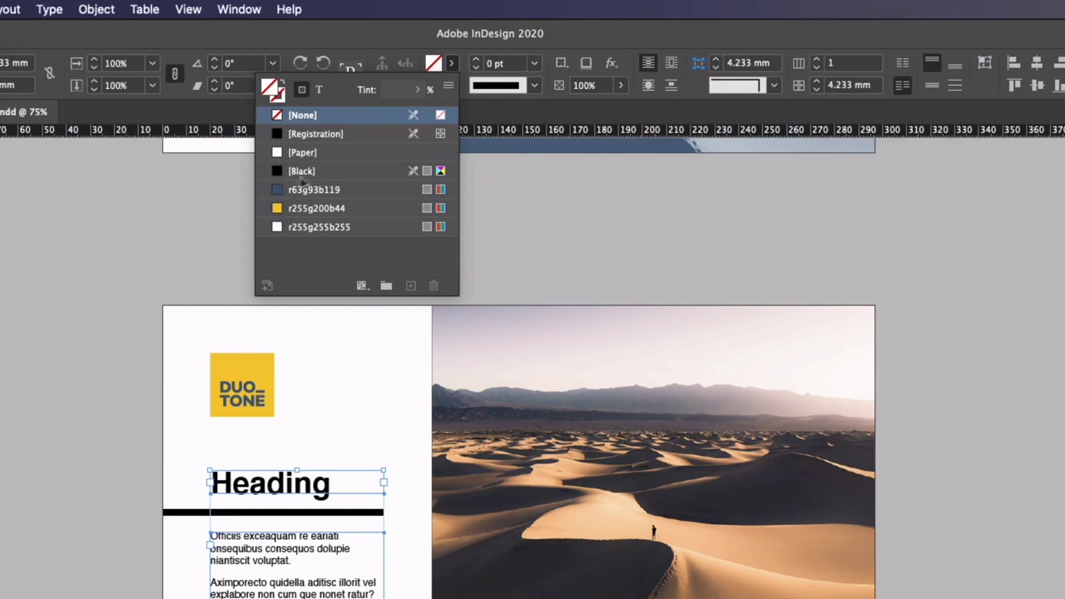
click(319, 89)
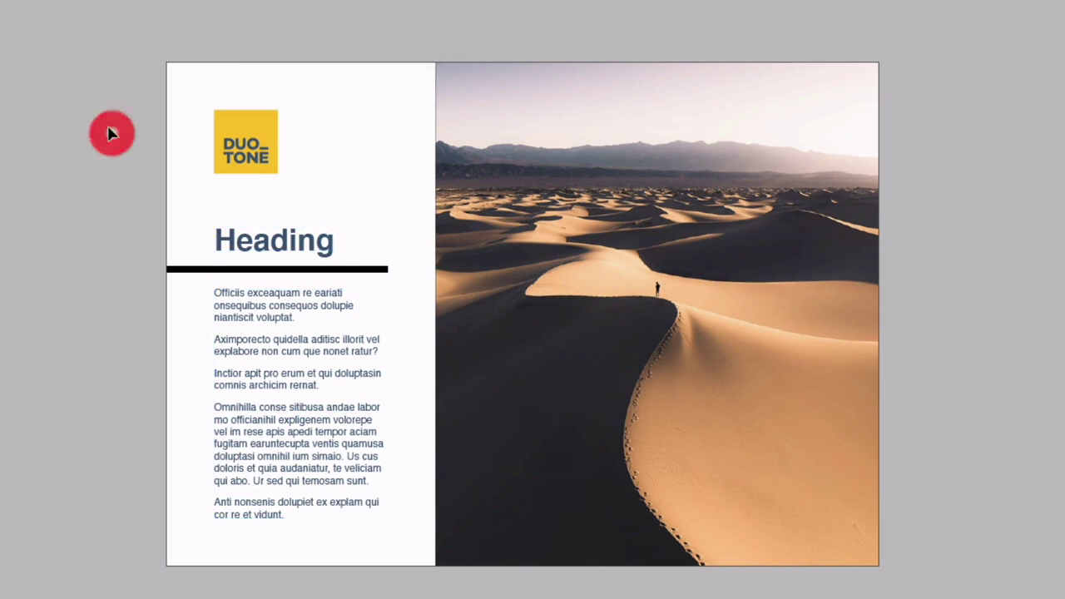
Step: Give the rule under the heading a yellow r255g200b44 stroke
click(179, 269)
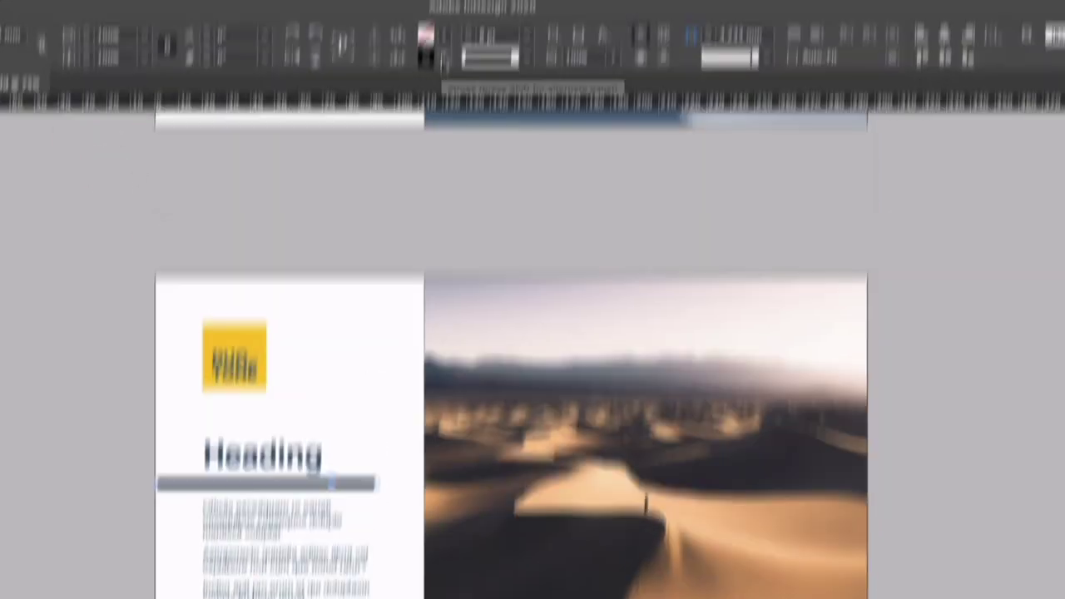
click(437, 86)
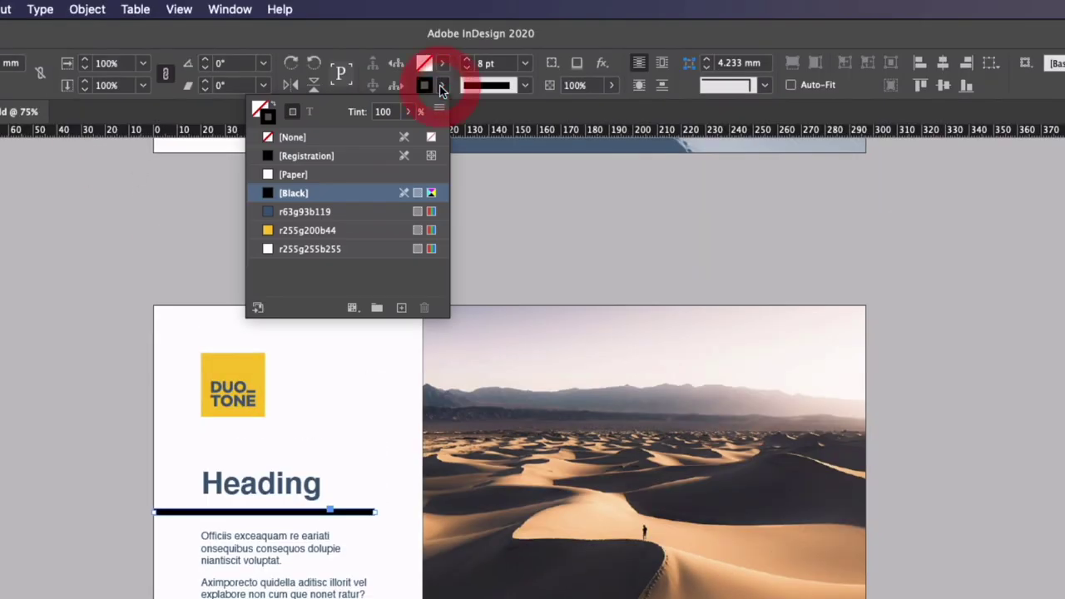
click(304, 230)
click(178, 340)
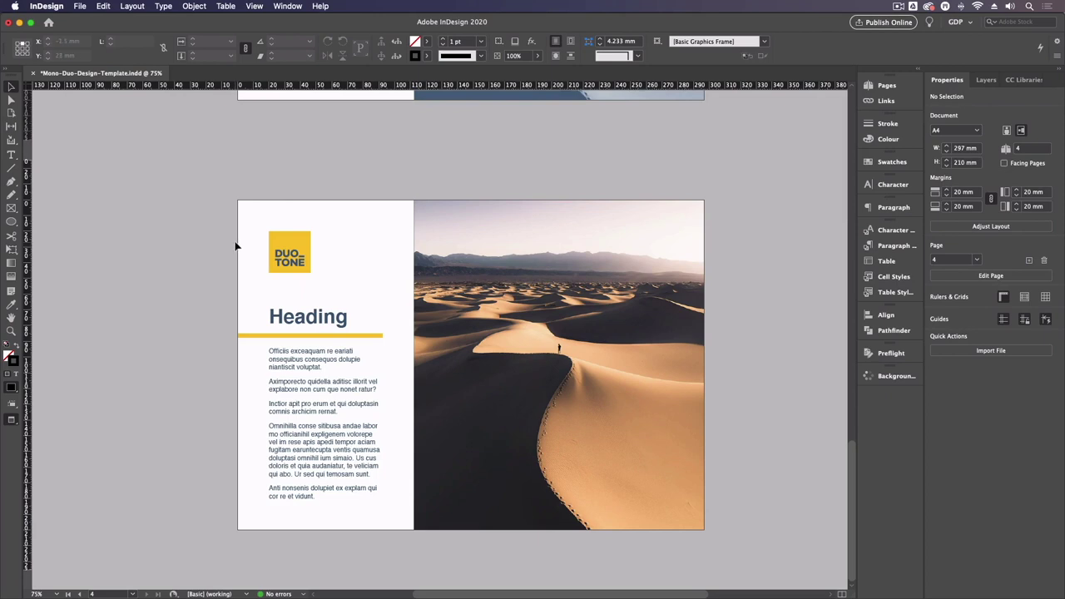
Step: Replace the Duotone photo with person-in-desert-3320155-gs.jpg and tint it dark blue r63g93b119
click(442, 240)
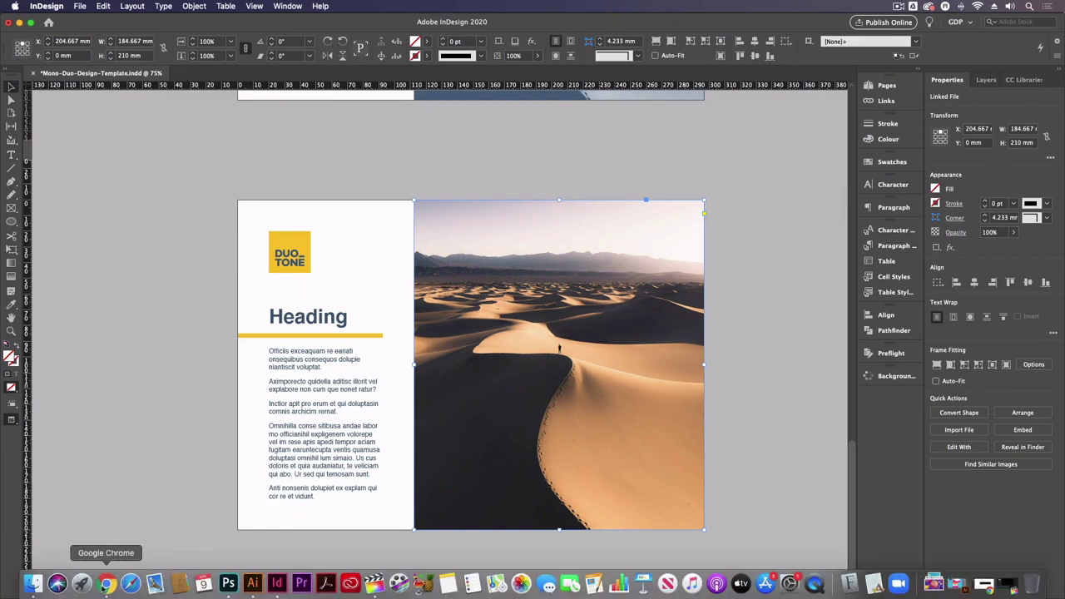
click(35, 582)
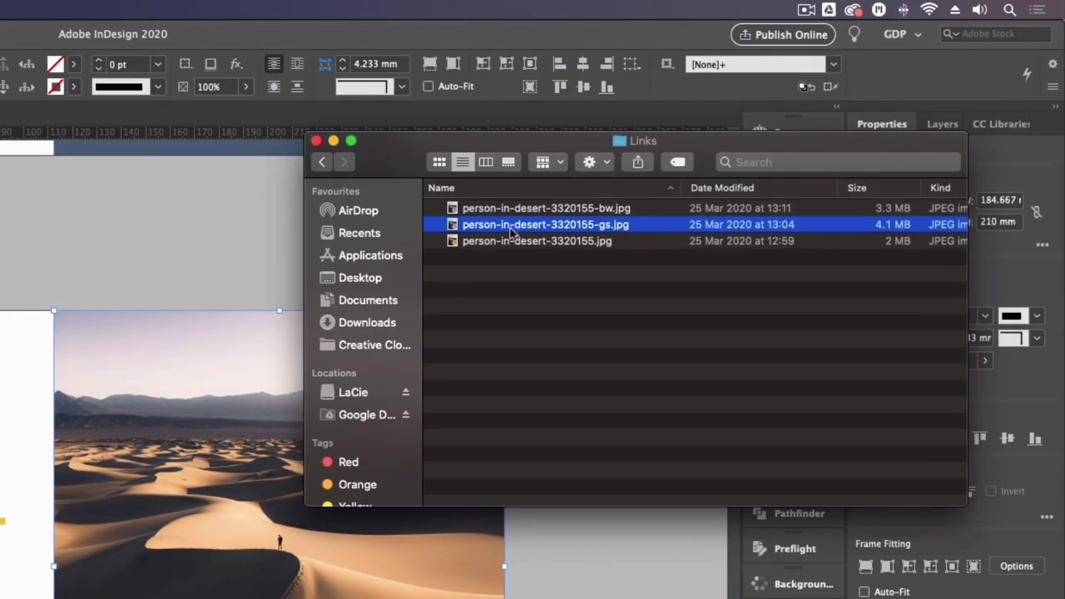
drag(526, 226, 170, 452)
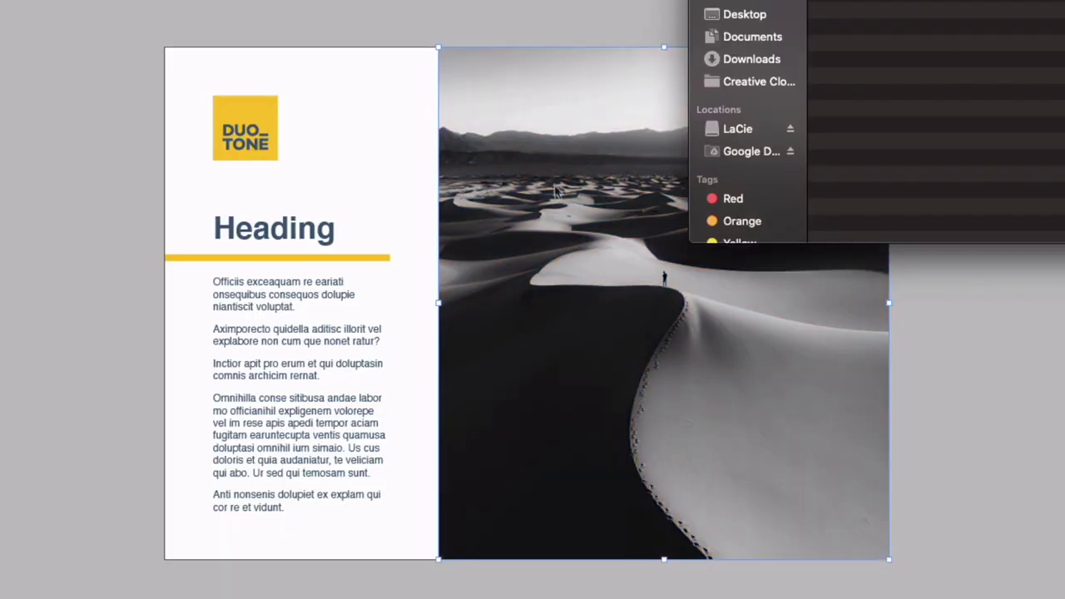
click(554, 100)
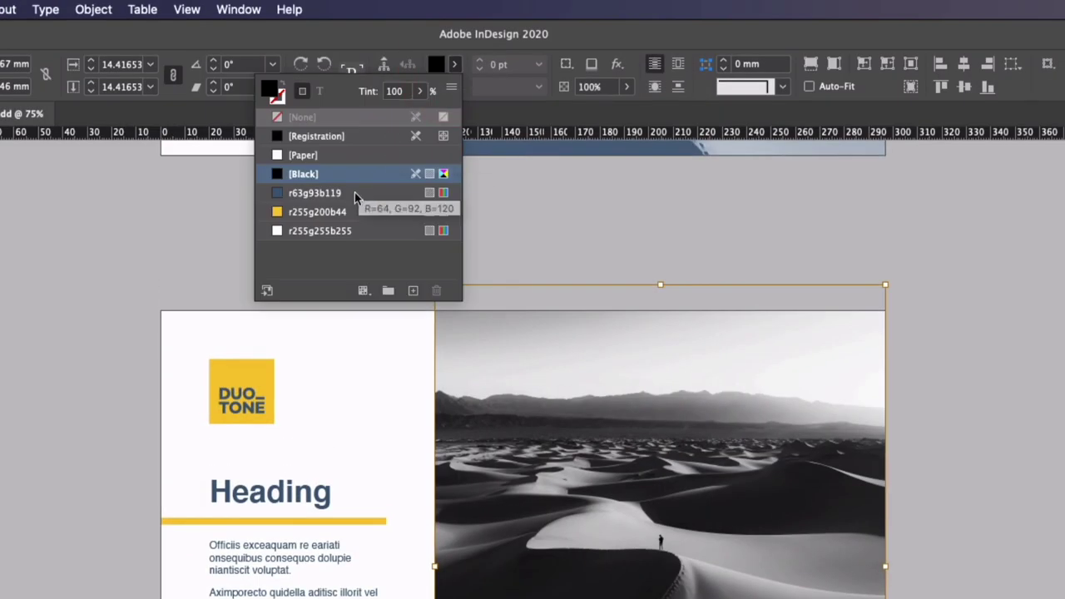
click(354, 193)
click(147, 242)
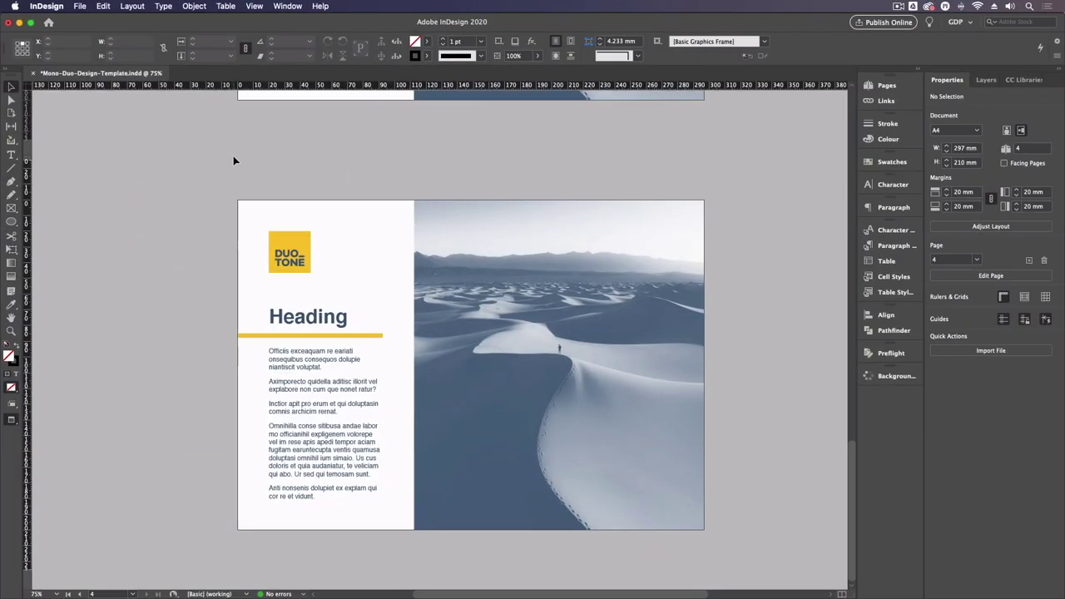
Step: Select the Duotone photo frame and bring up its fill swatches for the yellow r255g200b44 background
scroll(280, 162, up, 10)
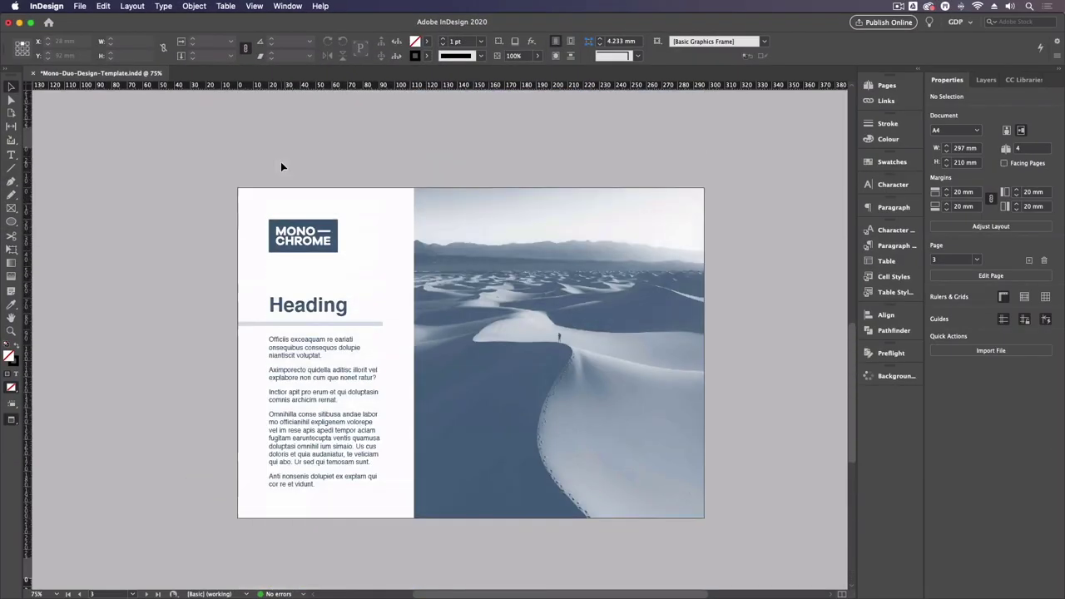
scroll(192, 224, down, 10)
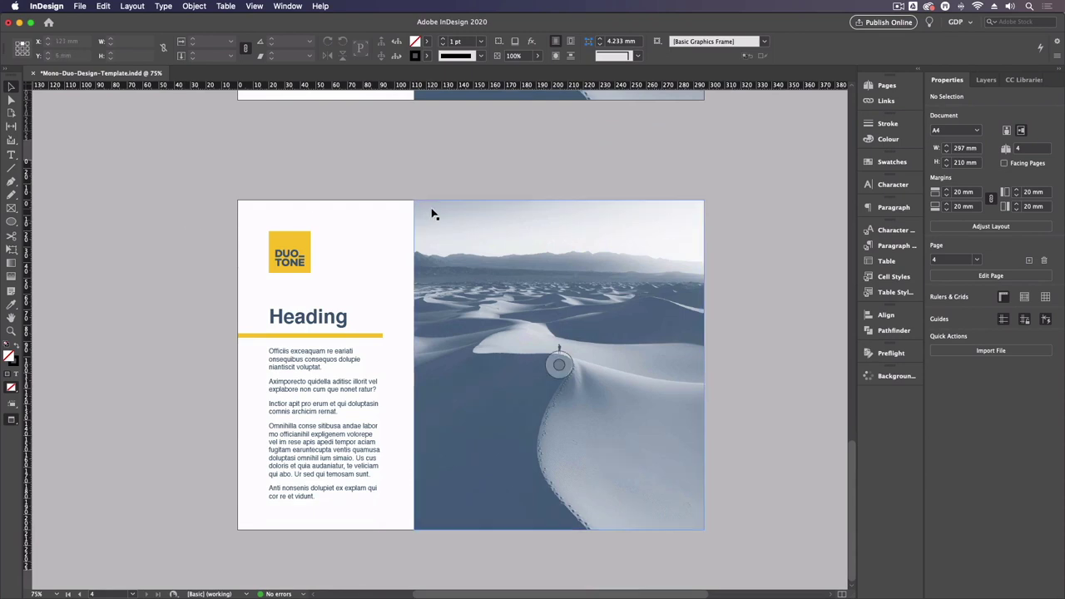
click(459, 233)
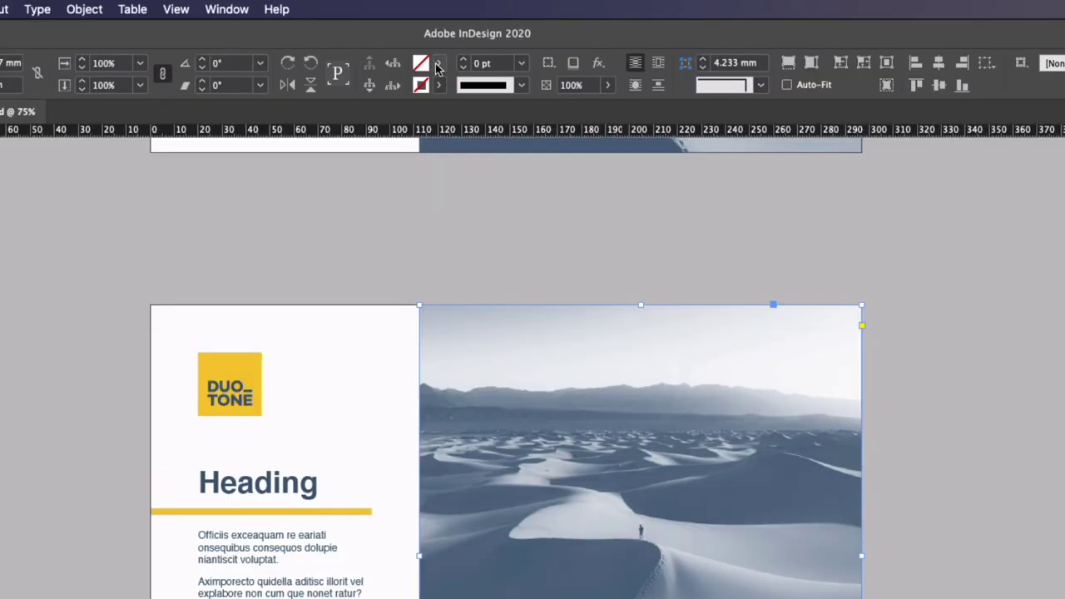
click(421, 63)
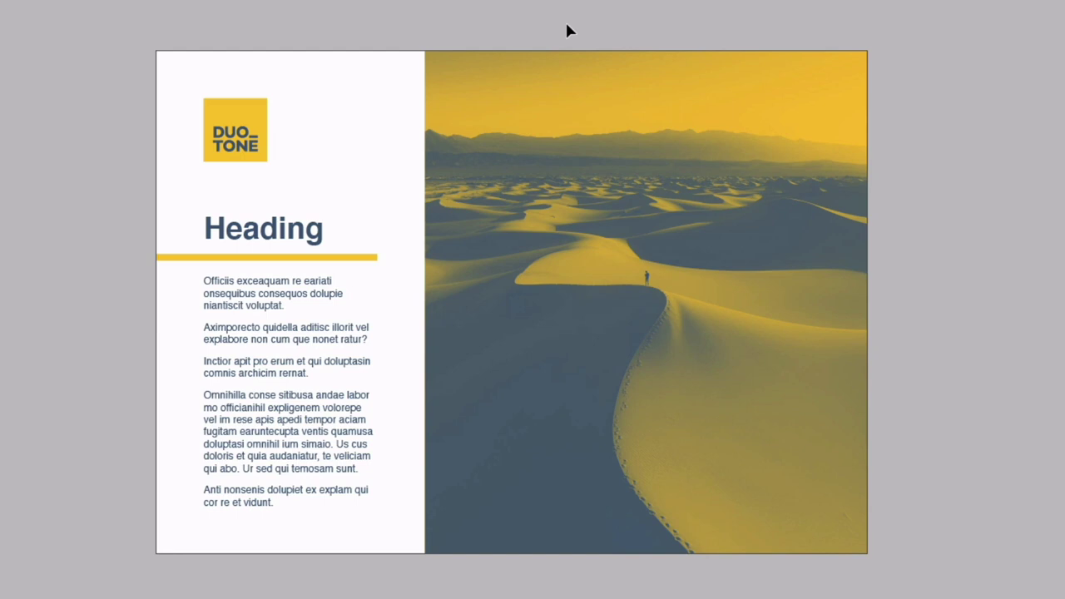
key(Escape)
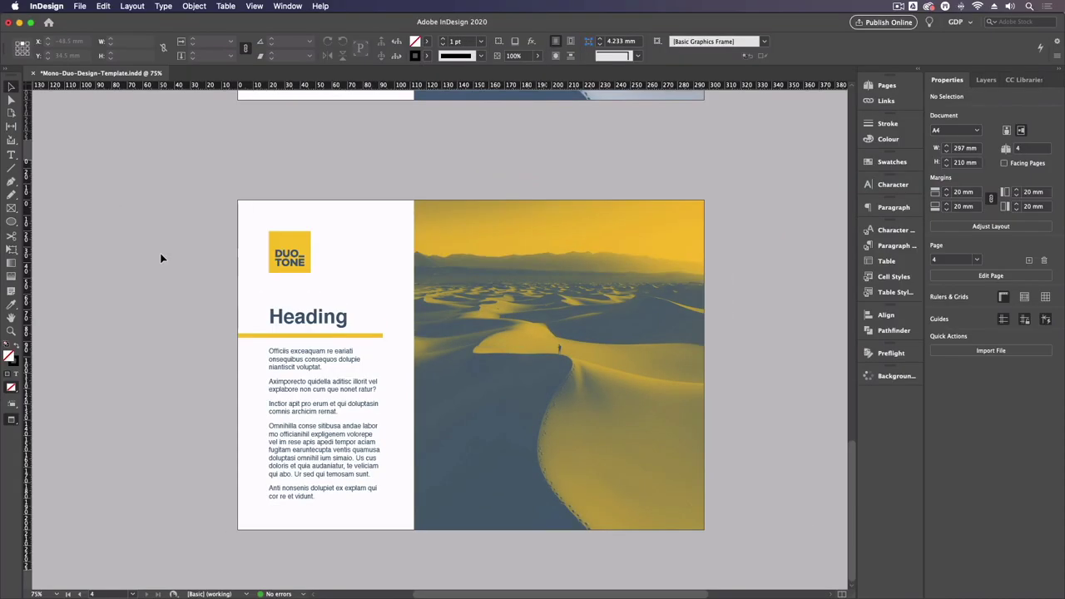
scroll(161, 258, up, 10)
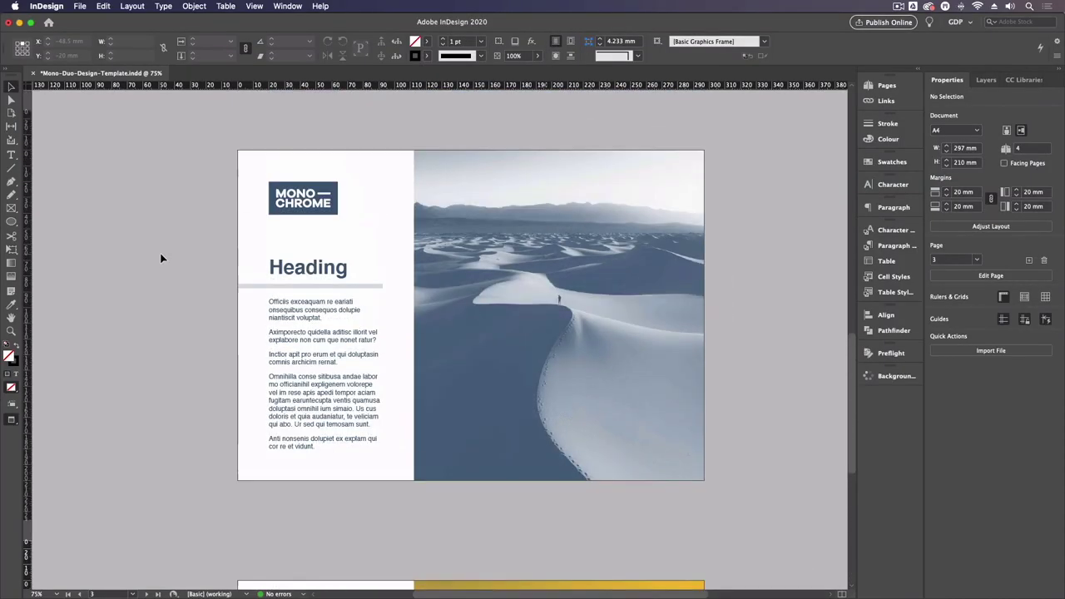
scroll(161, 258, down, 10)
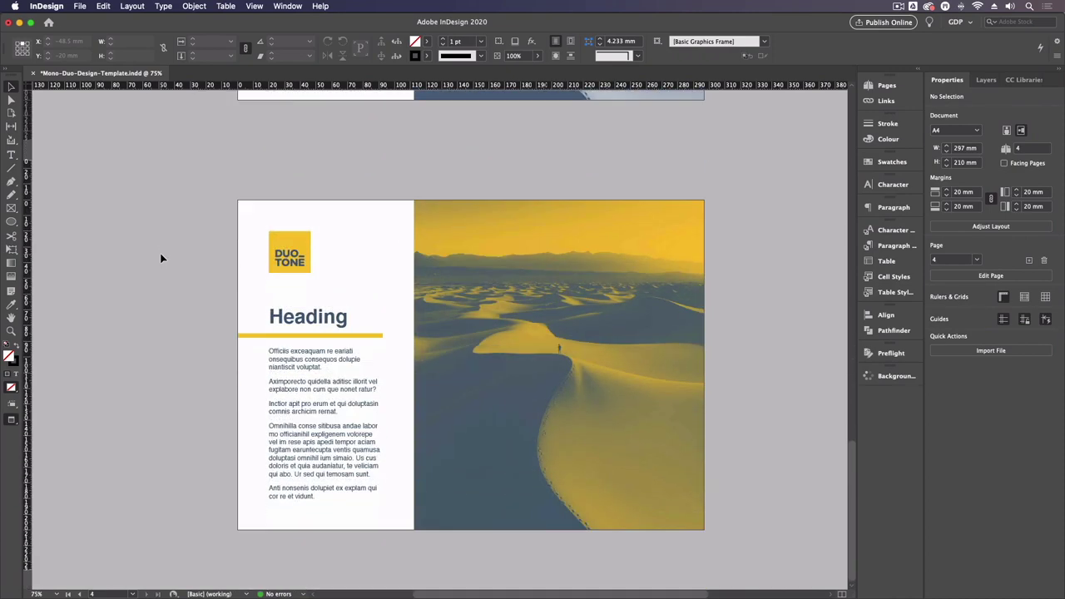